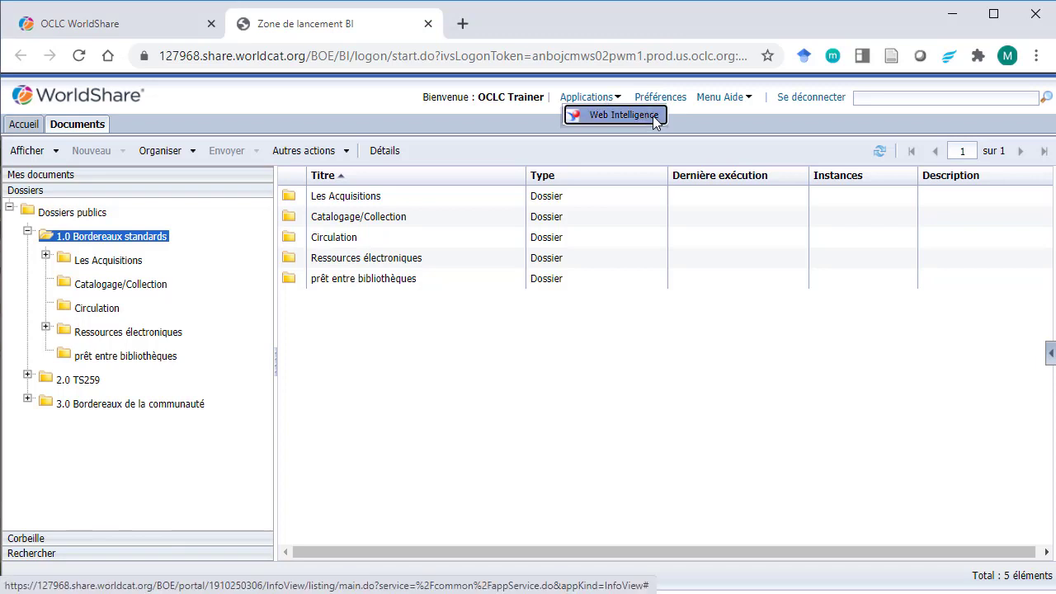
Create a new Web Intelligence document using the Circulation - États des documents universe as its data source.
click(654, 120)
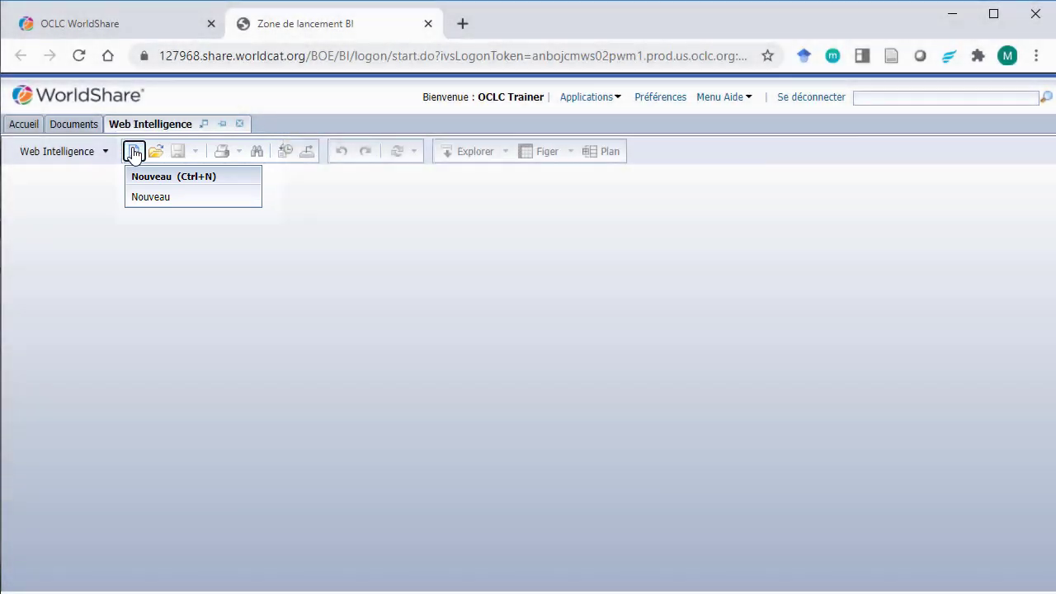
click(133, 153)
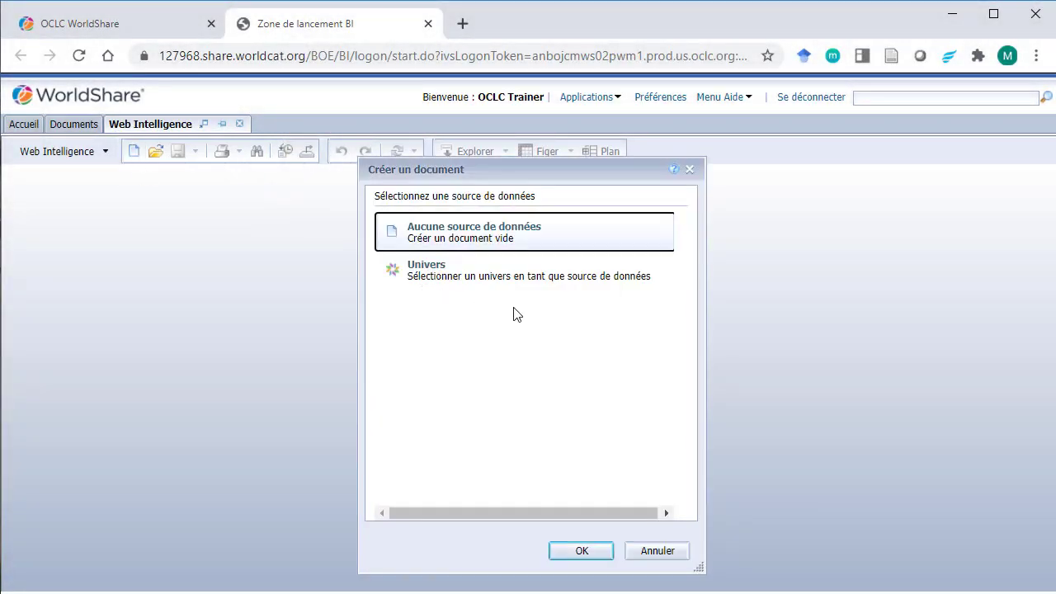
click(557, 286)
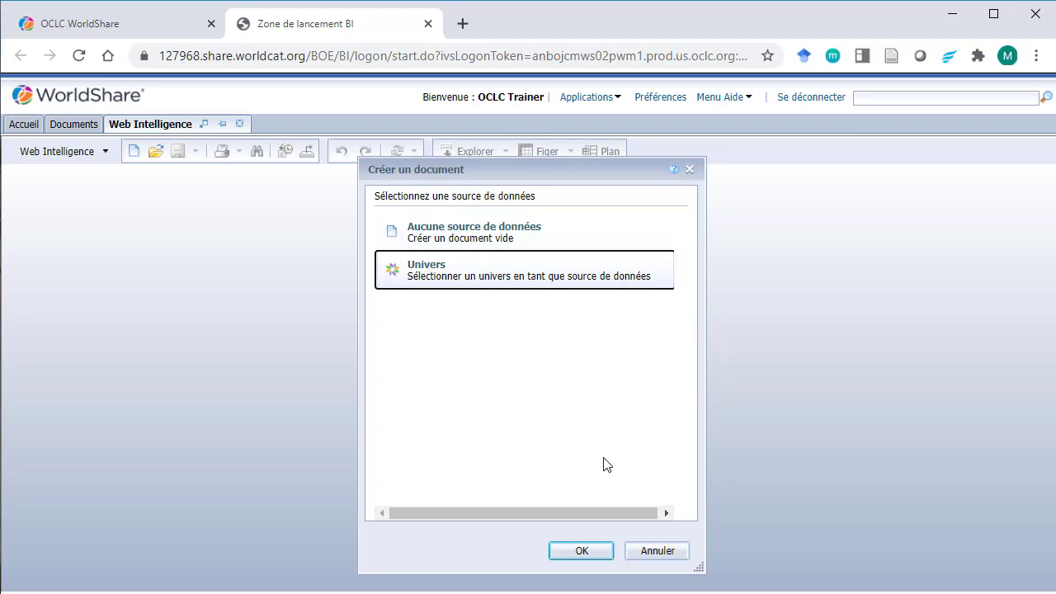
click(581, 550)
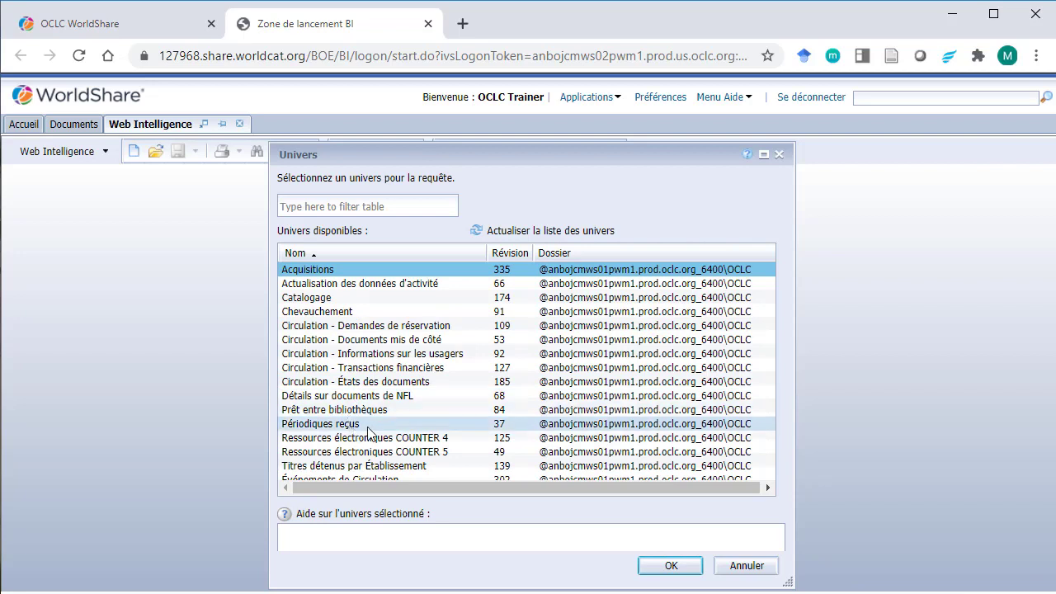
click(398, 384)
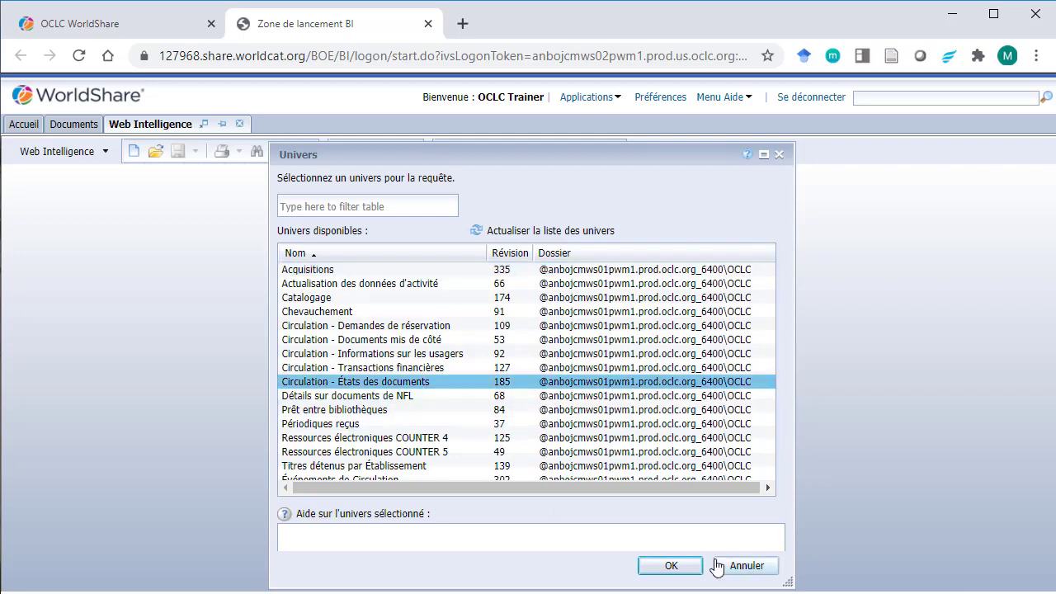
click(673, 568)
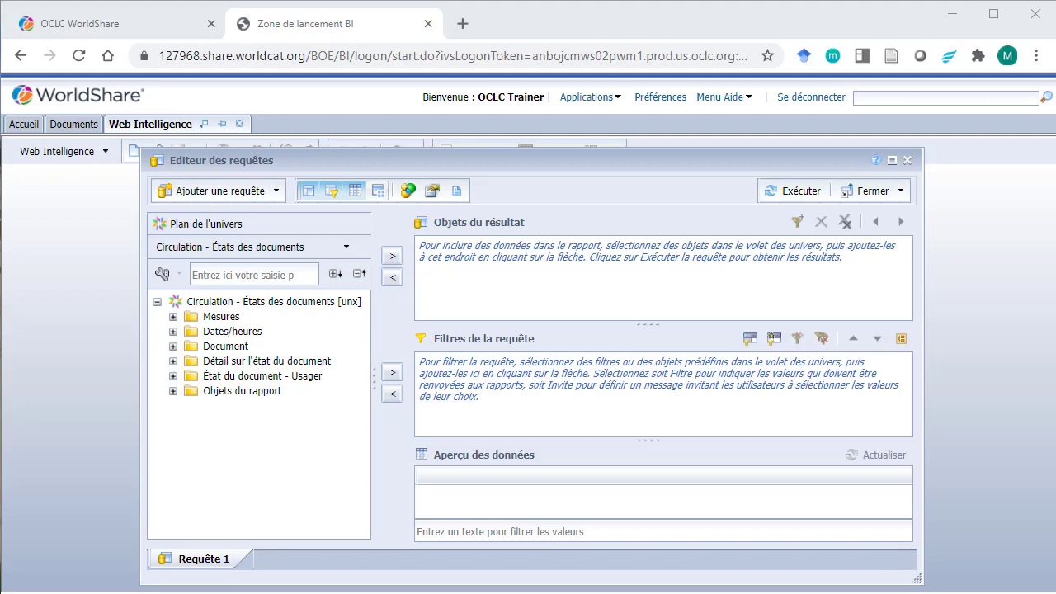
Add Code-barres du document, Titre du document and État du document - État actuel to the query's result objects.
click(172, 346)
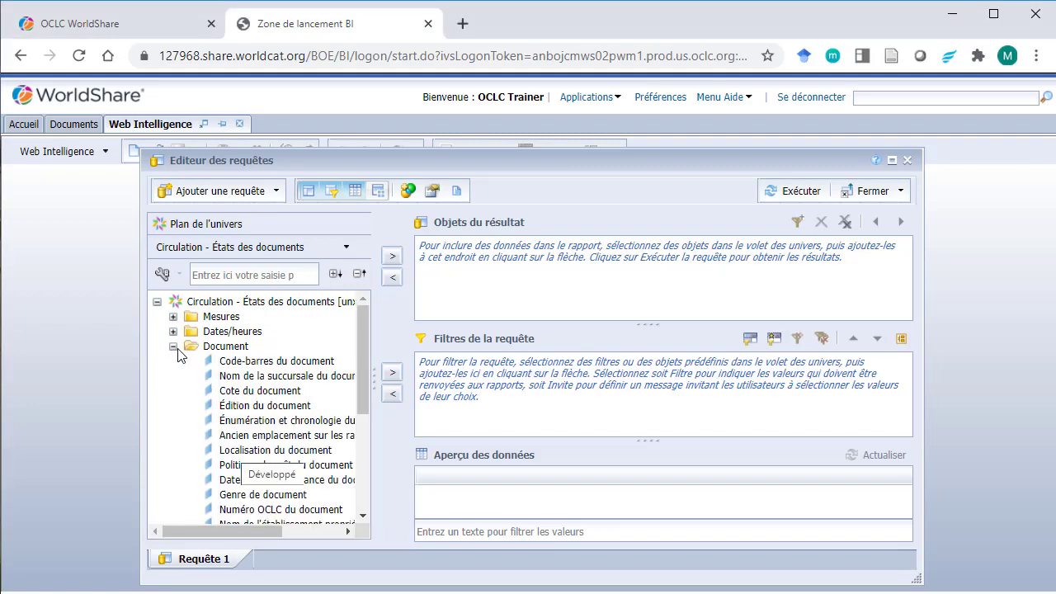
double_click(270, 363)
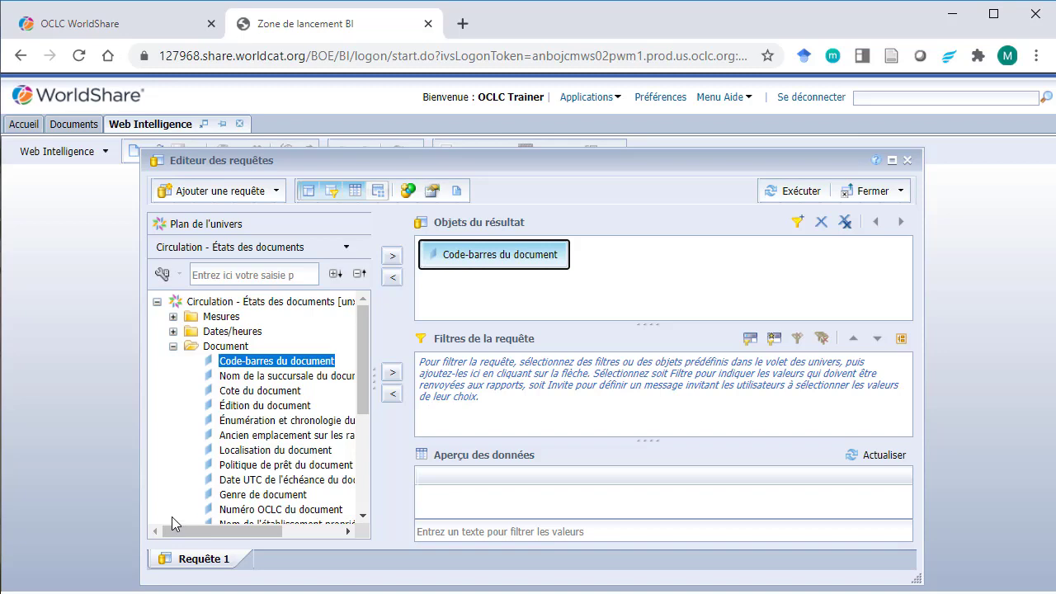
scroll(274, 456, down, 5)
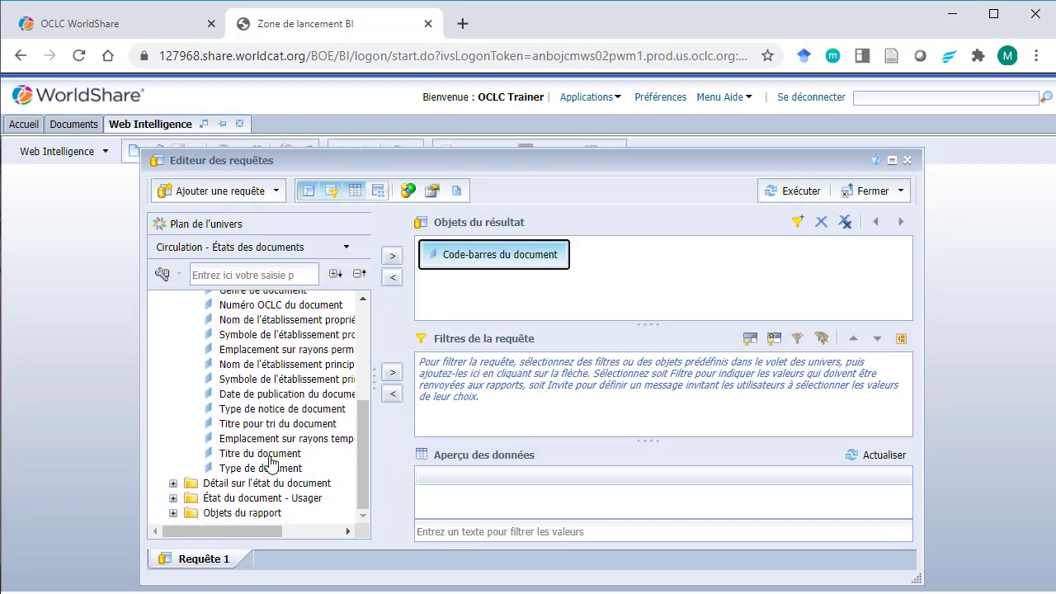
double_click(269, 454)
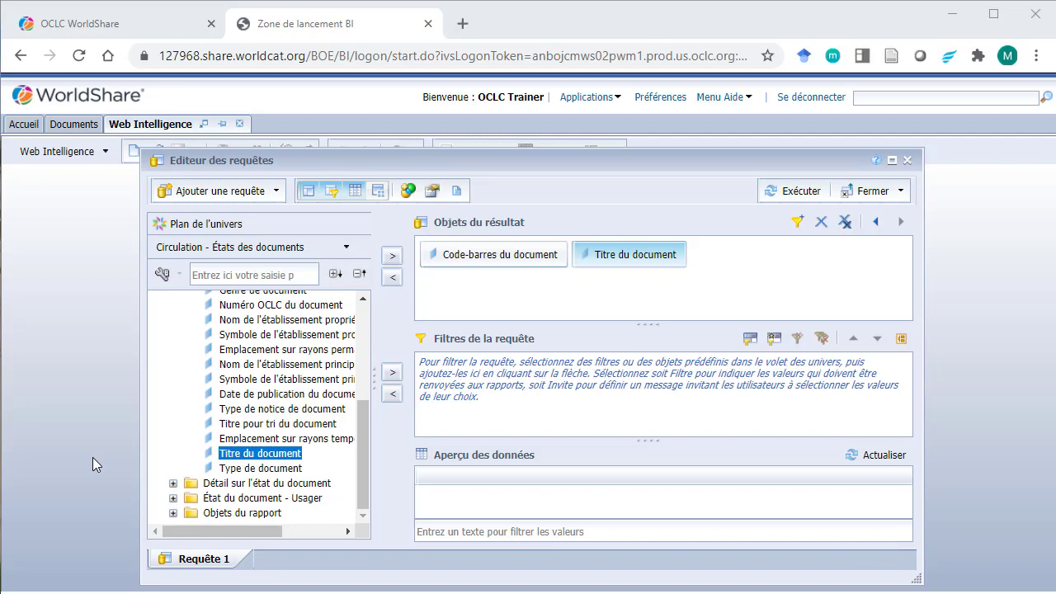
click(173, 485)
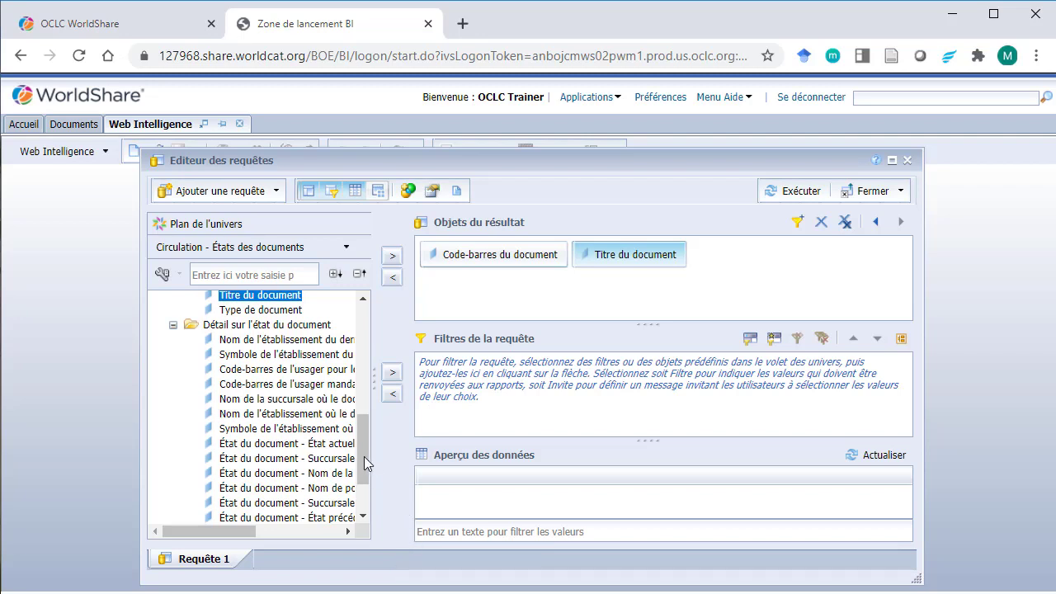
click(336, 445)
double_click(337, 445)
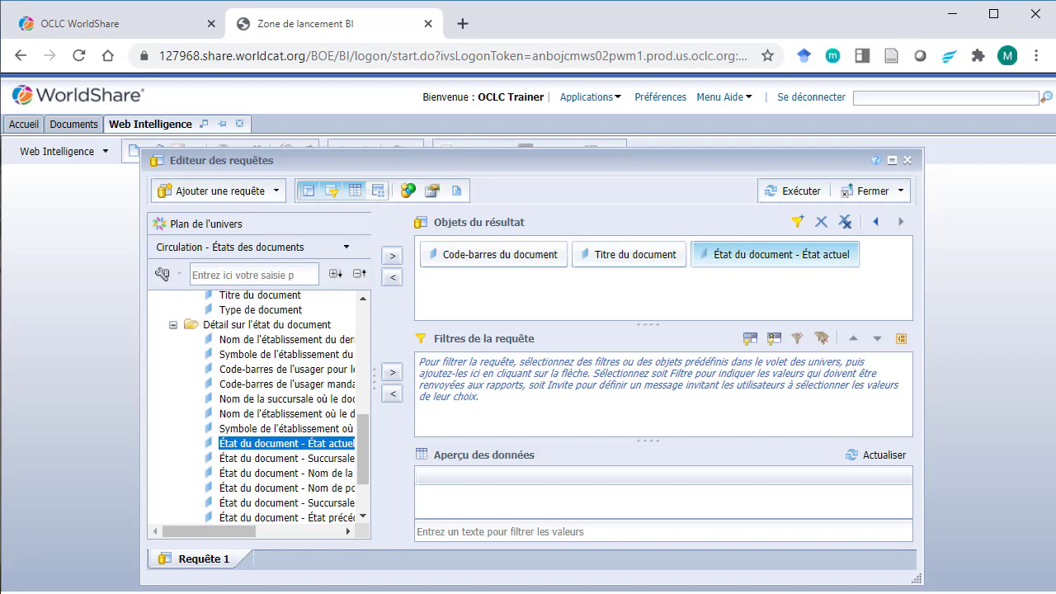
Add a query filter on État du document - État actuel that takes its values from the list of values.
click(310, 445)
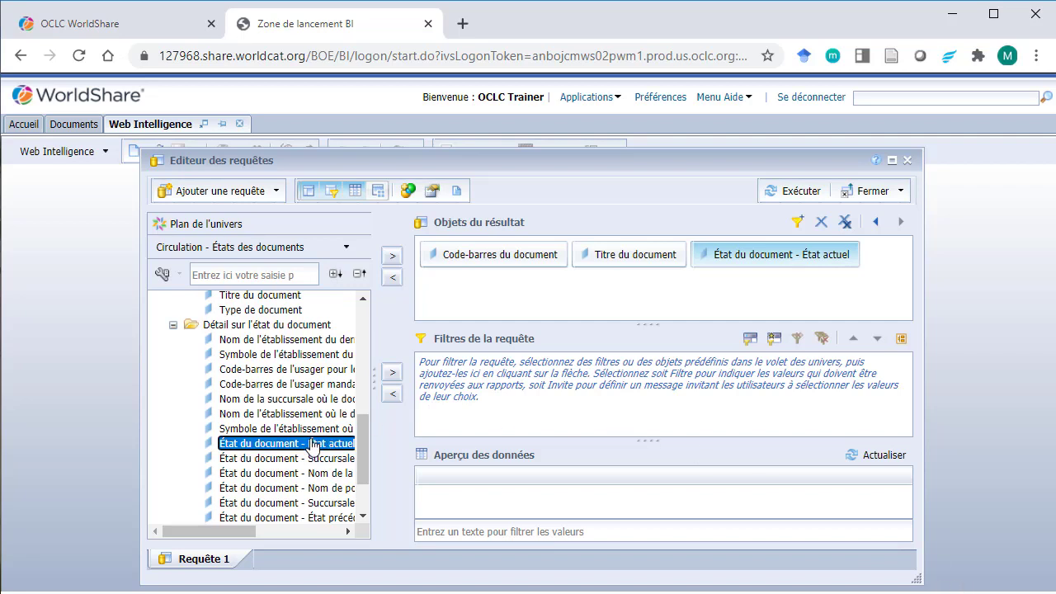
click(393, 376)
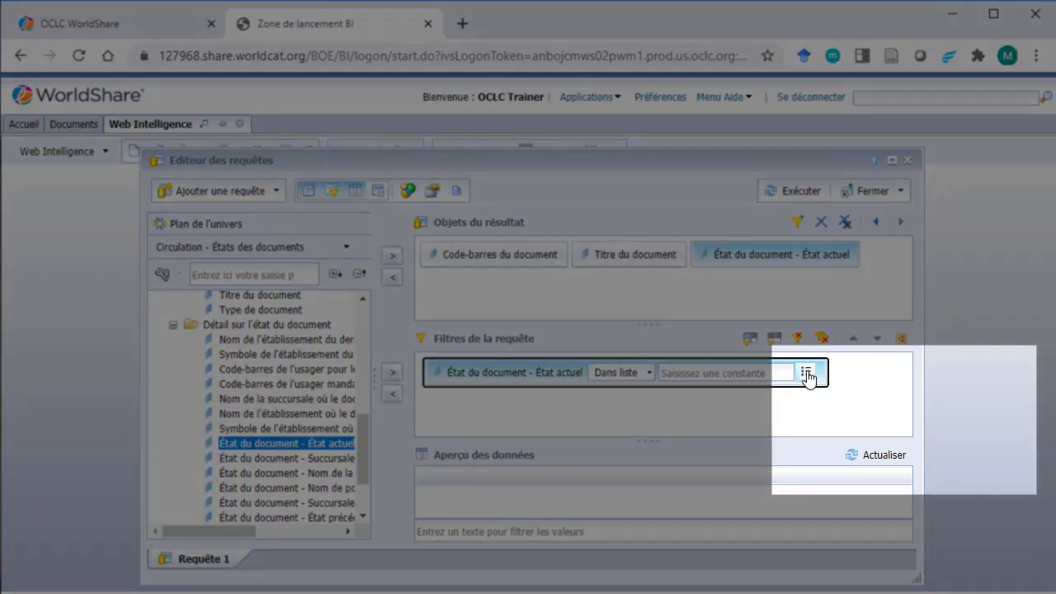
click(807, 375)
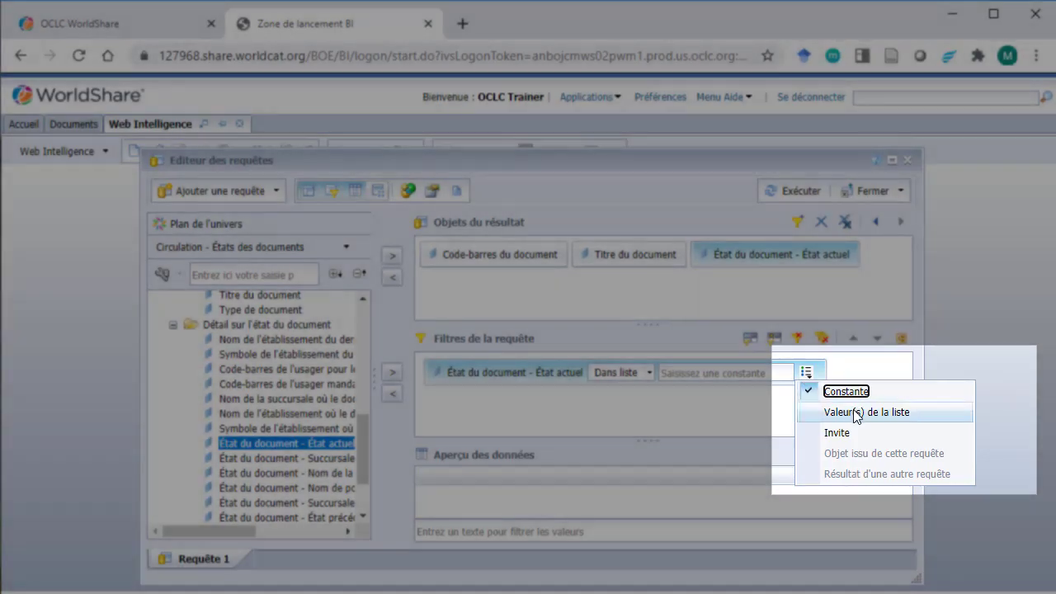
click(830, 412)
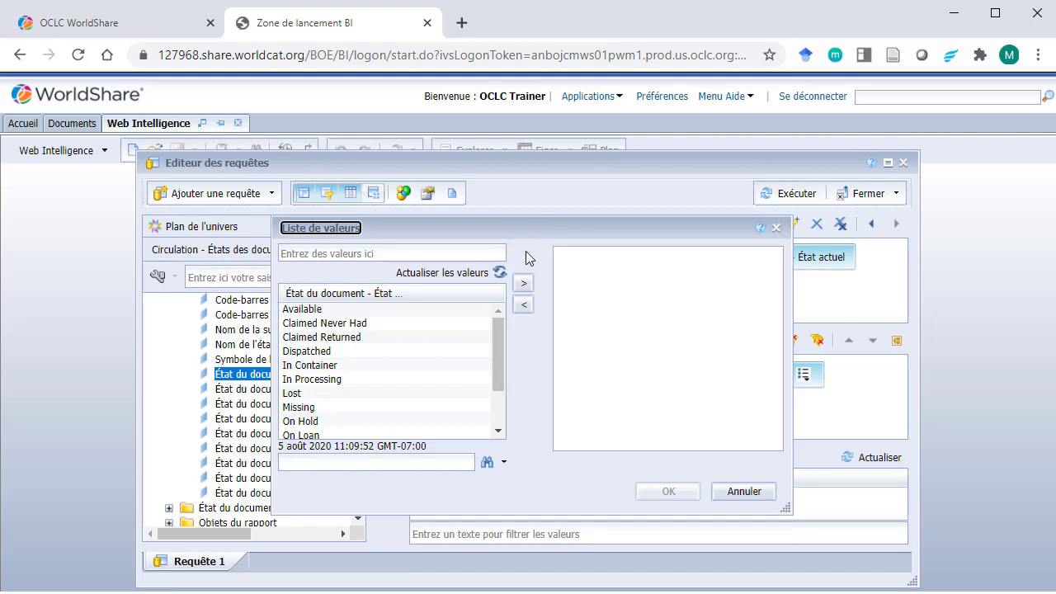
Choose Claimed Never Had, Claimed Returned, Lost and Missing as the filter's values and confirm them.
double_click(394, 322)
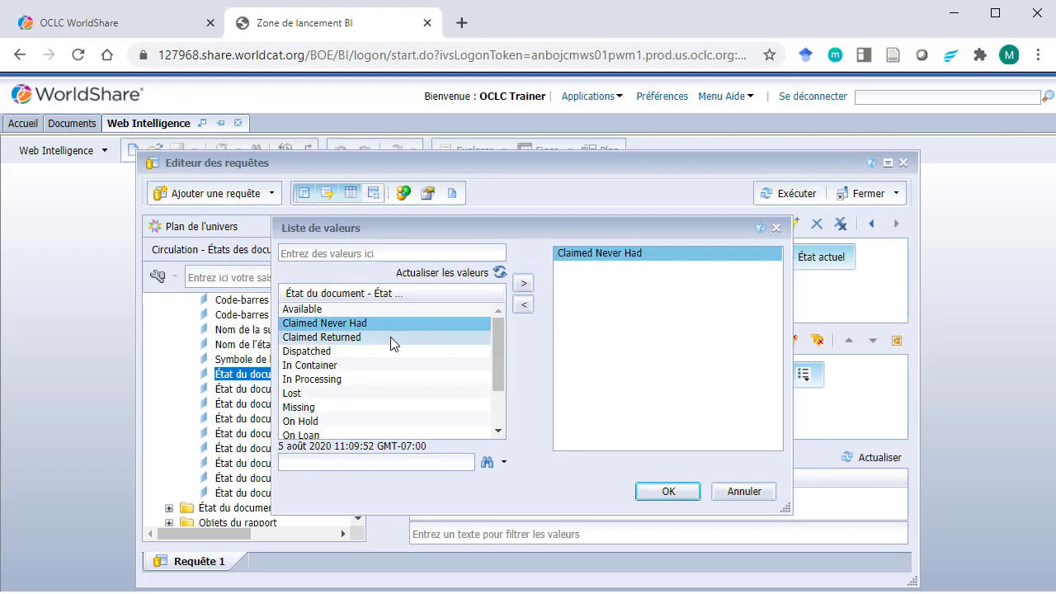
double_click(390, 337)
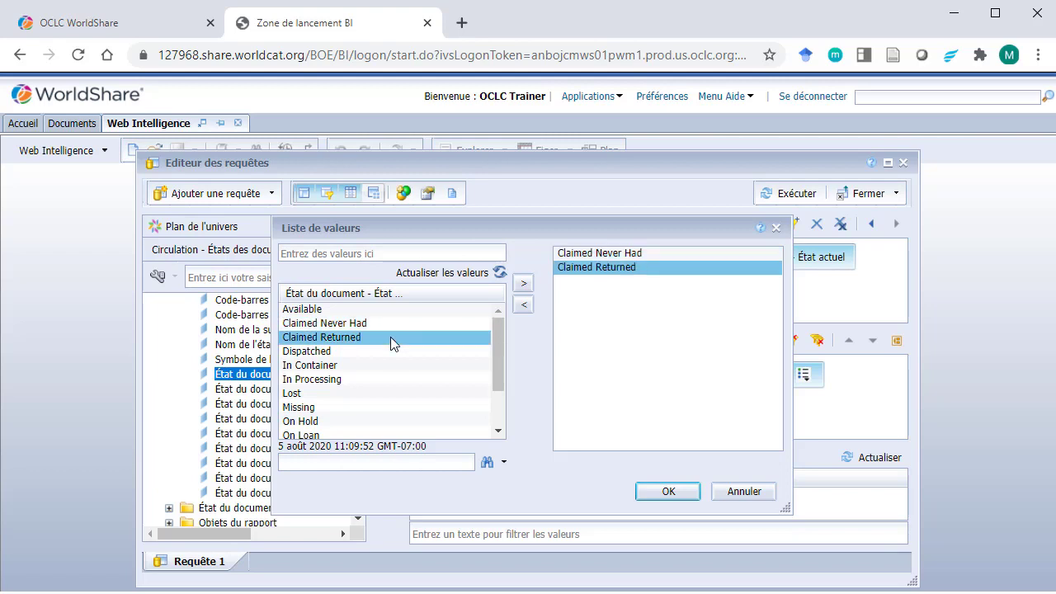
click(377, 392)
double_click(377, 392)
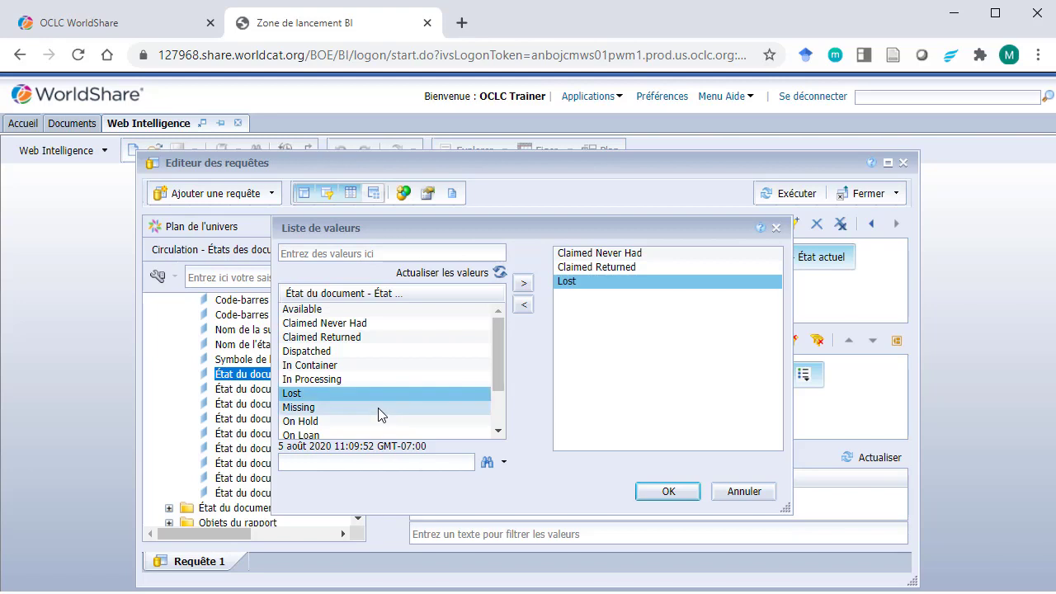
double_click(377, 408)
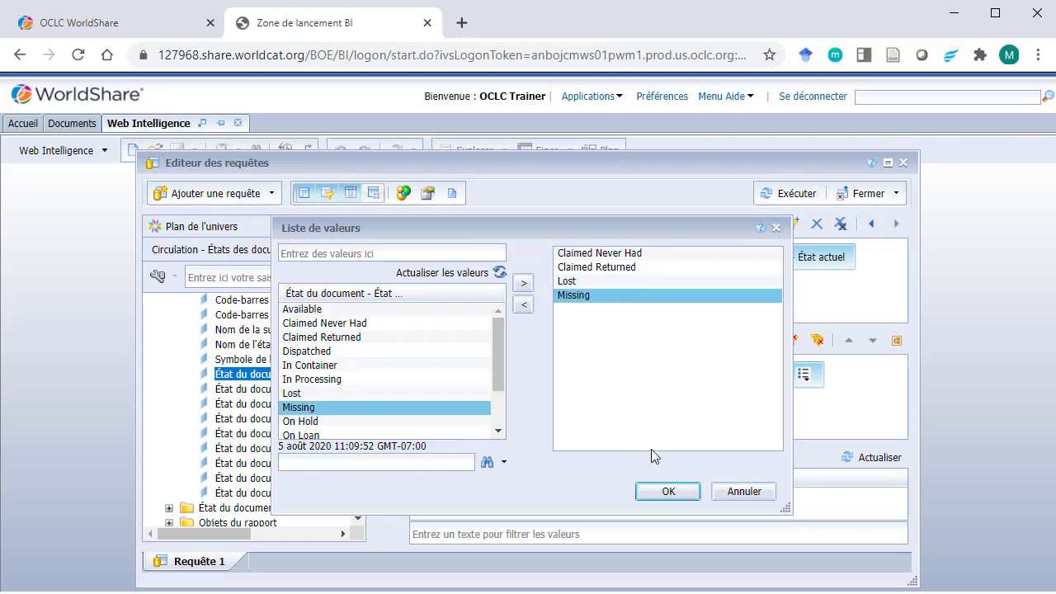
click(669, 492)
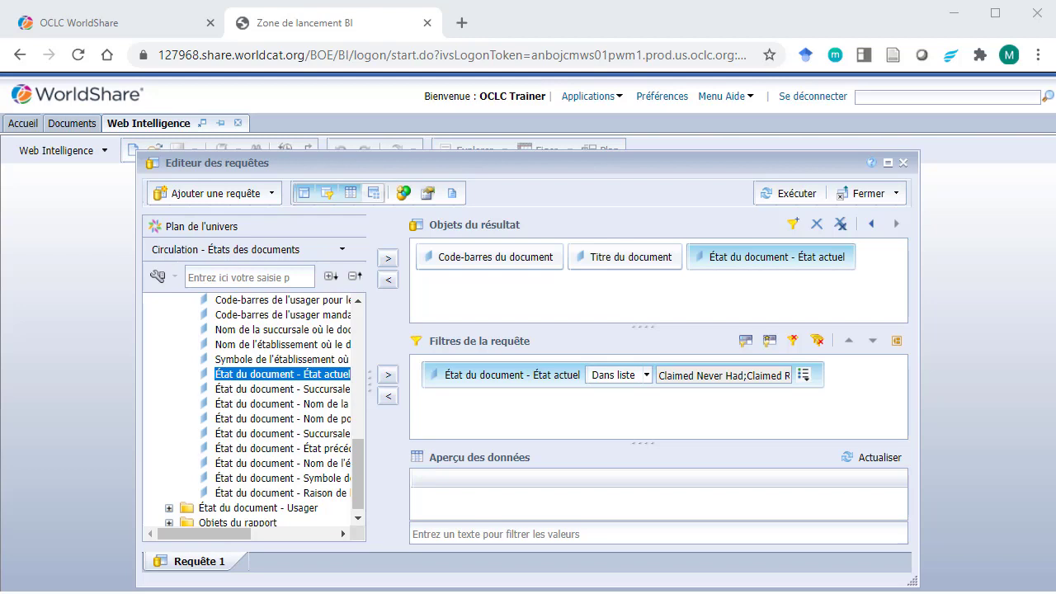
Refresh the data preview and look through the rows returned by the filtered query.
click(880, 459)
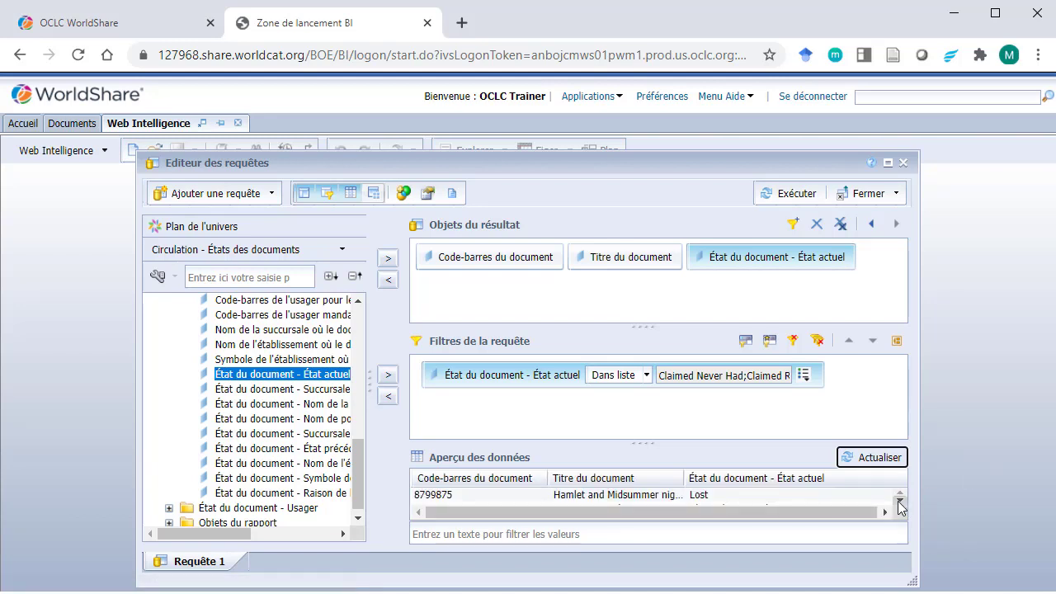
click(899, 505)
click(899, 501)
click(900, 502)
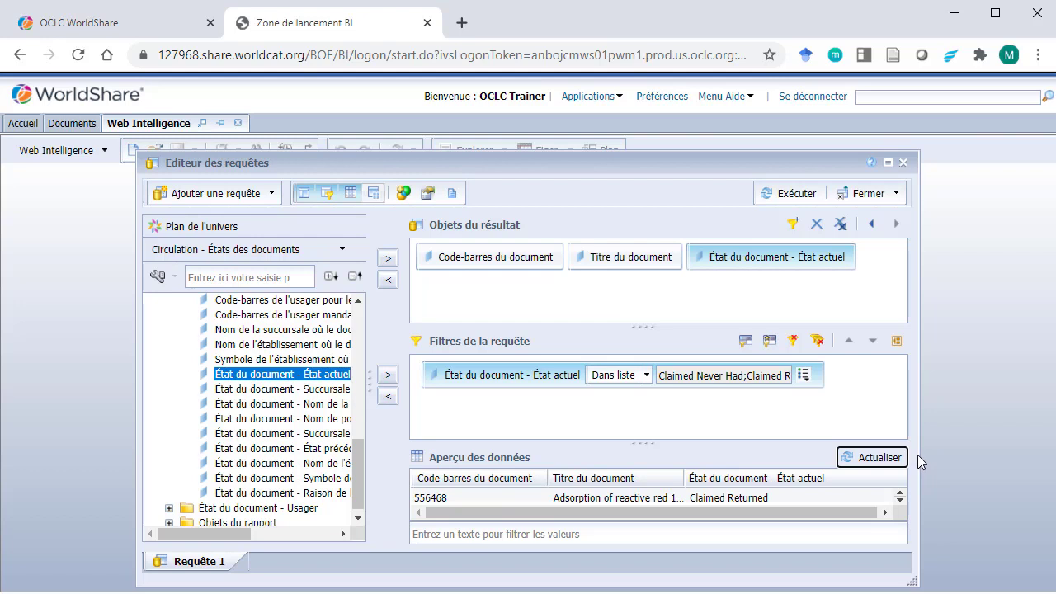
Rename the query as États des documents and run it to generate the report.
right_click(194, 566)
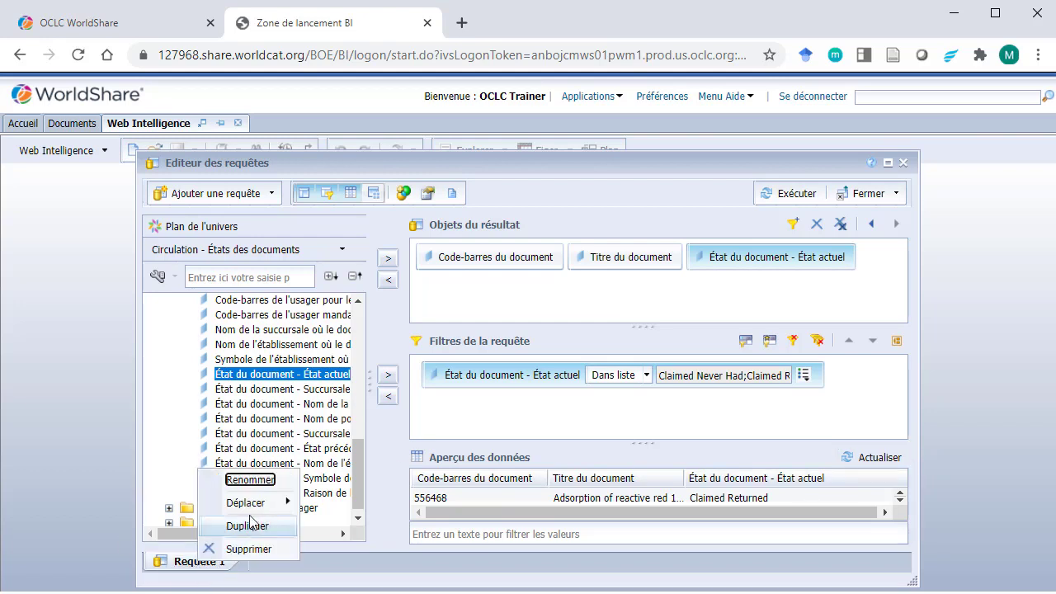
click(251, 480)
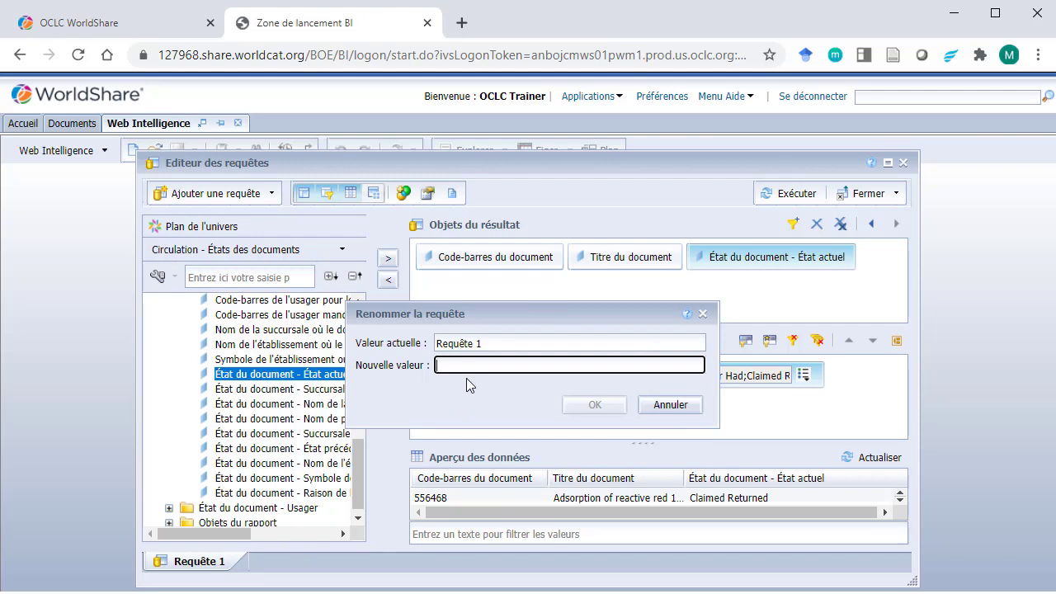
text(États des documents)
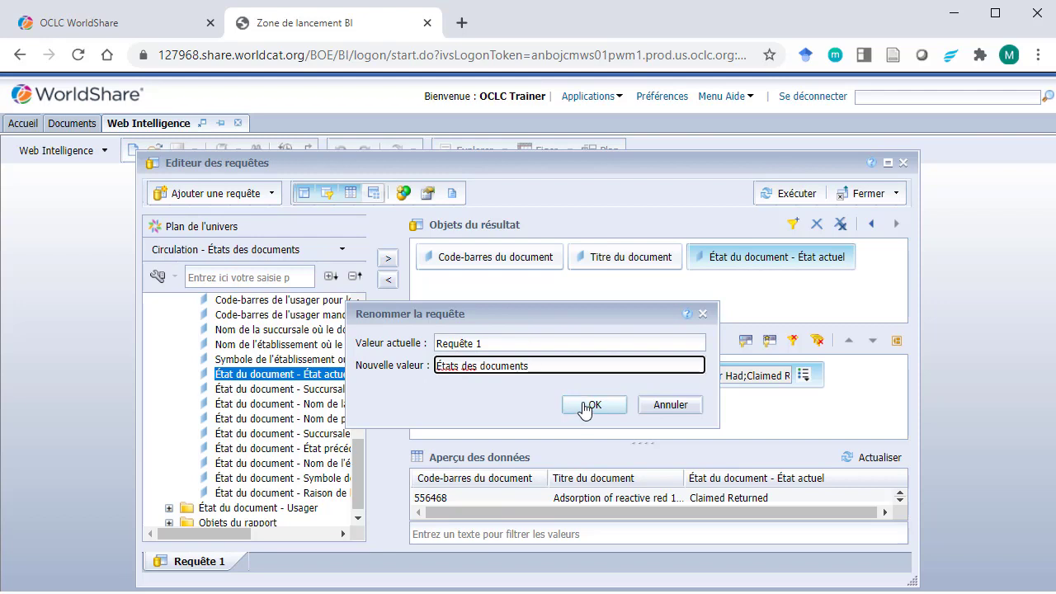
click(593, 404)
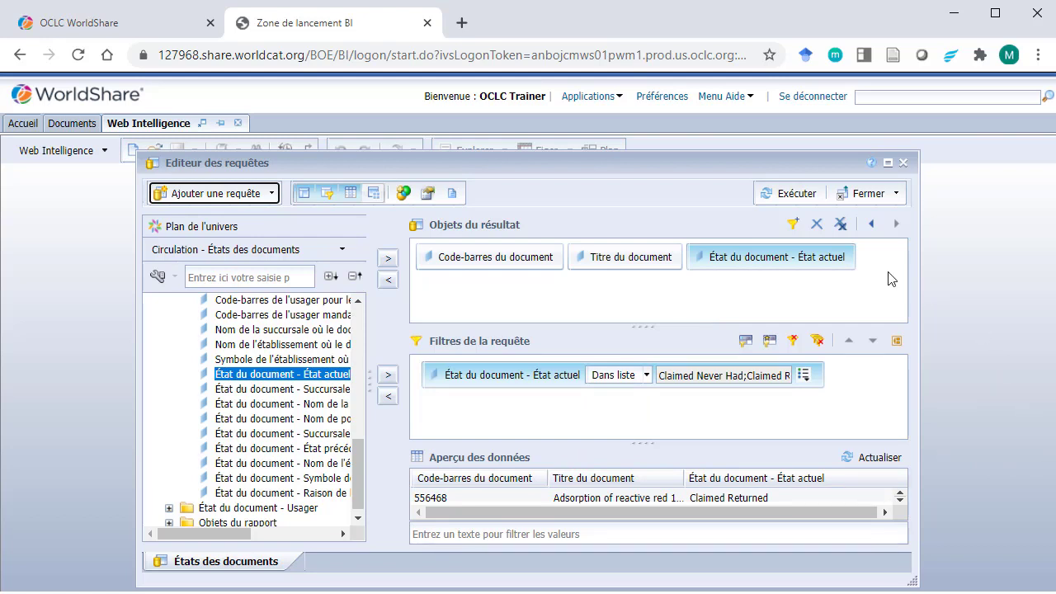
click(788, 198)
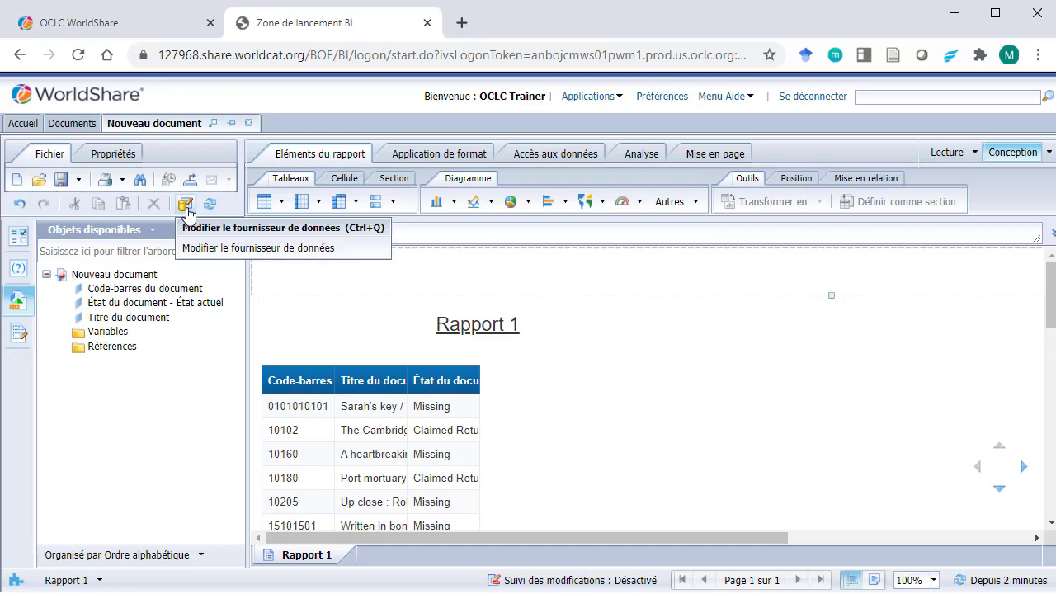
Reopen the document's data provider for editing and add a second query from the Détails sur documents de NFL universe.
click(186, 208)
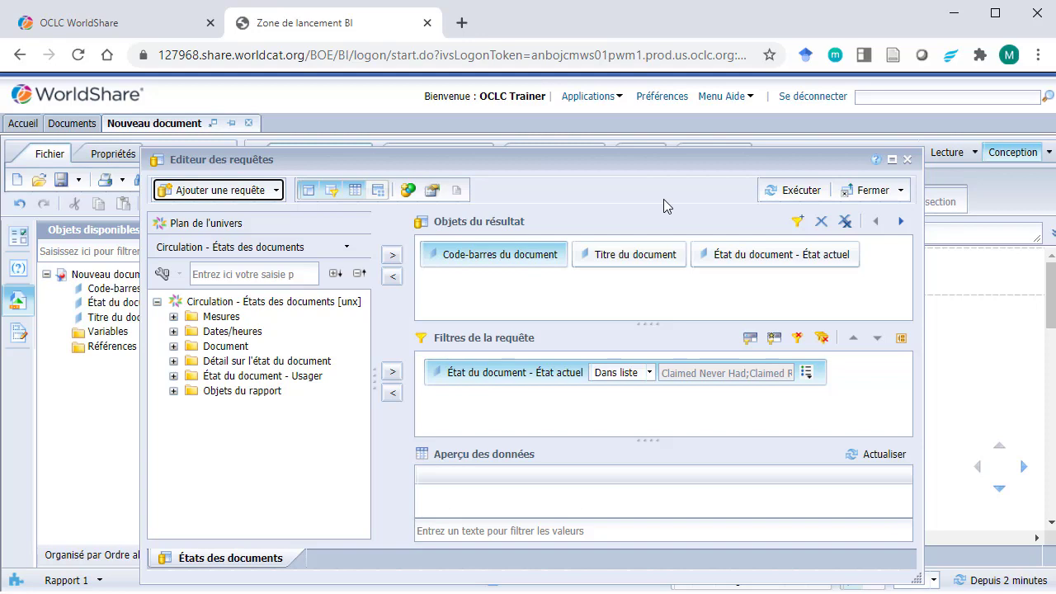
click(275, 191)
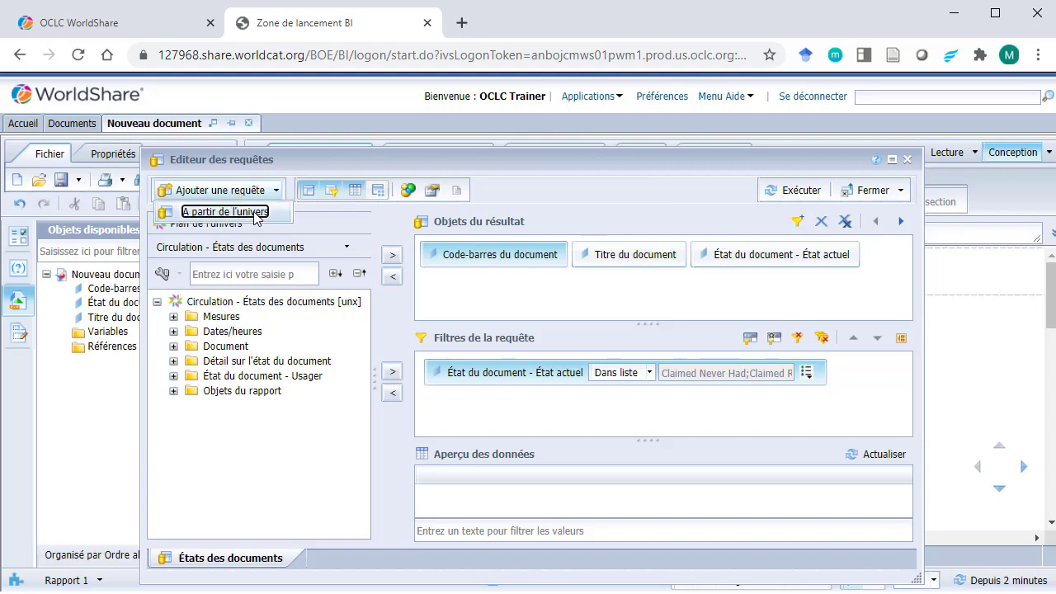
click(255, 216)
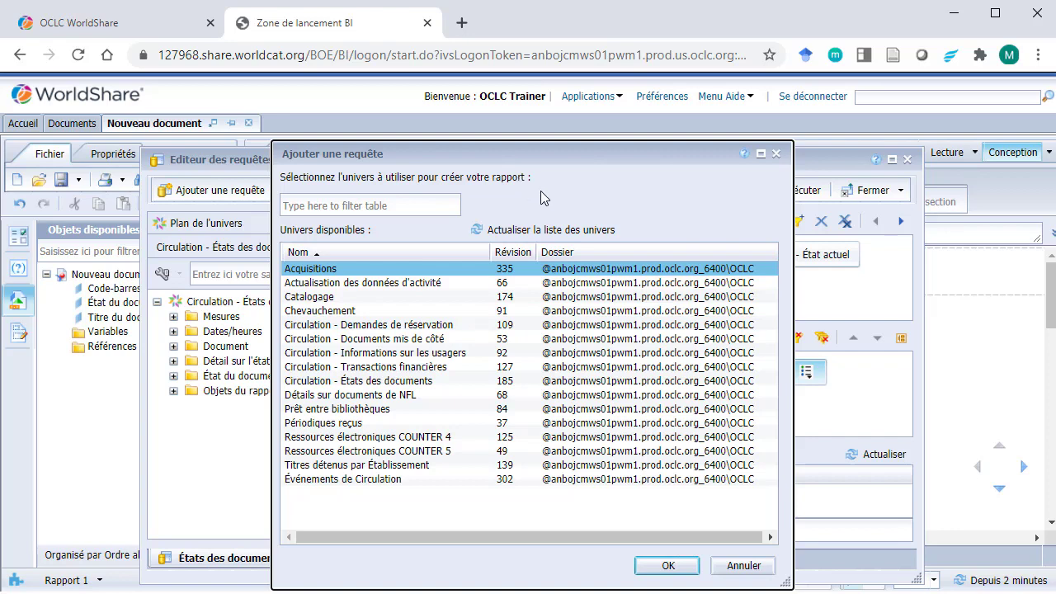
click(410, 399)
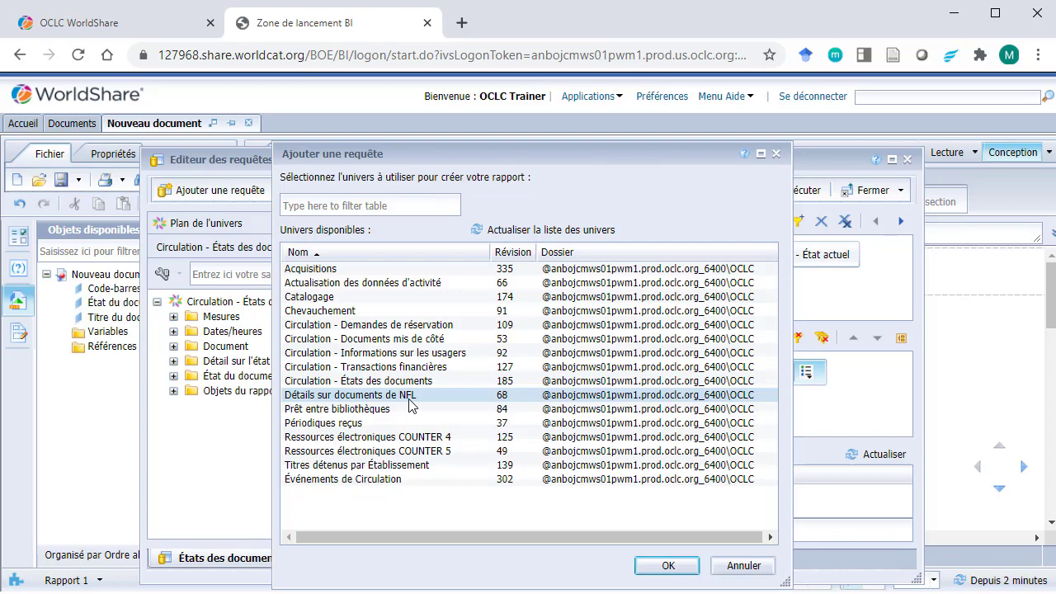
click(653, 566)
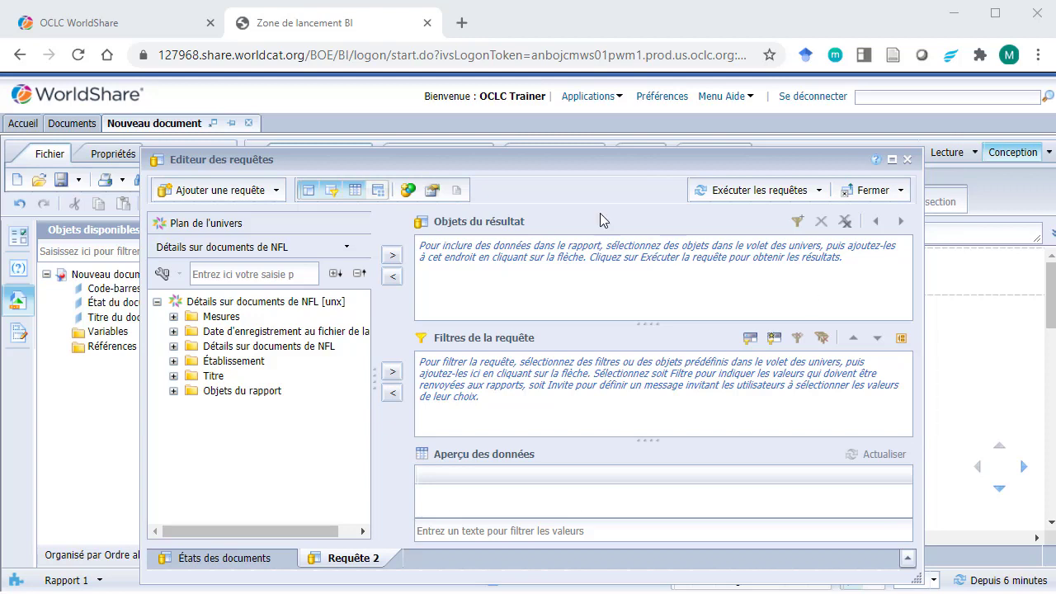
Add Code-barres du document de la NFL and Coût de doc. NFL from the Détails sur documents de NFL folder as result objects.
click(174, 346)
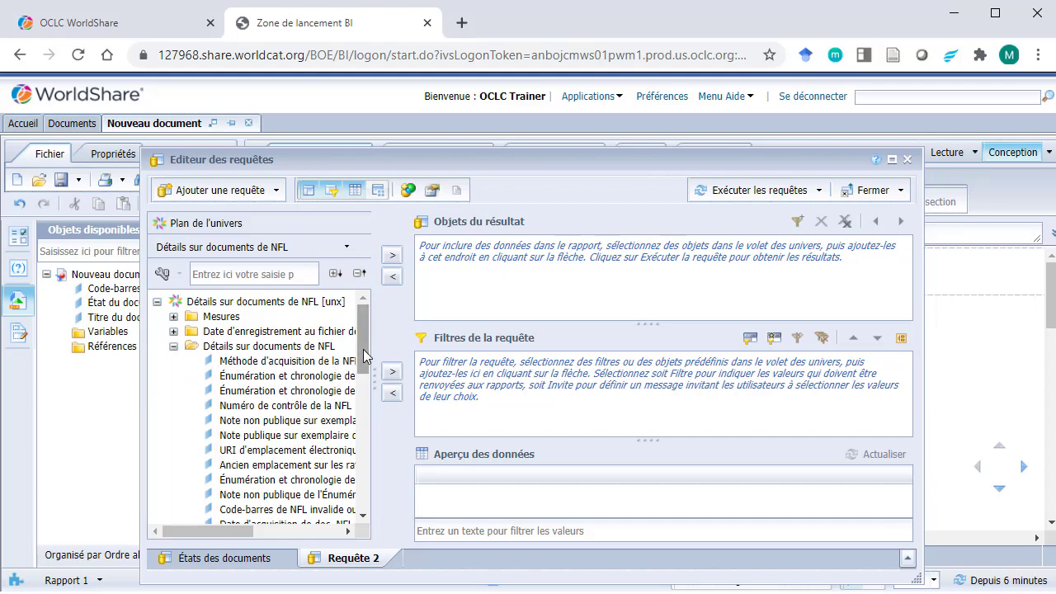
drag(363, 355, 364, 406)
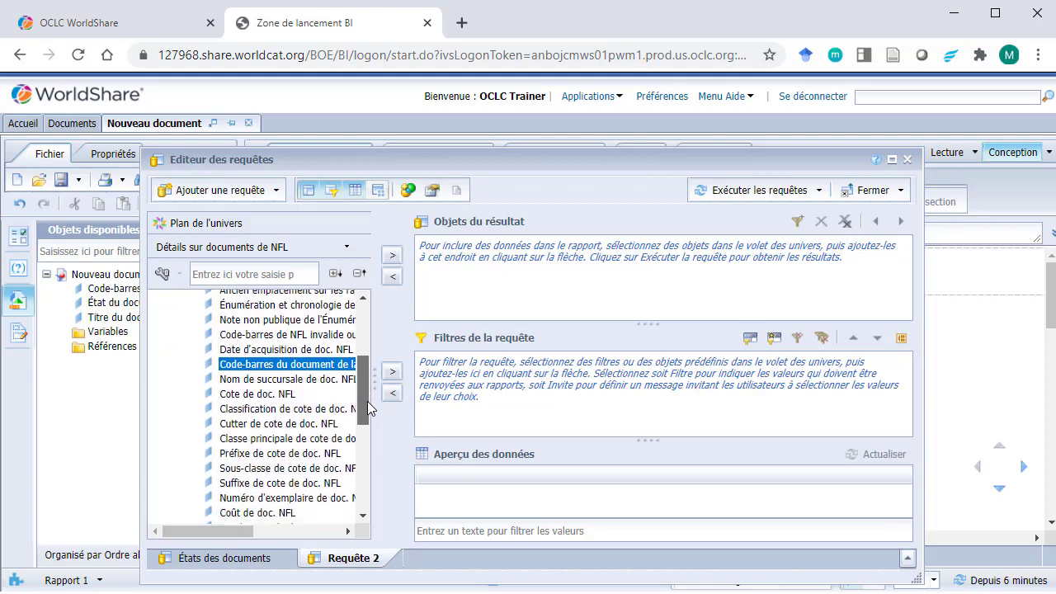
double_click(329, 368)
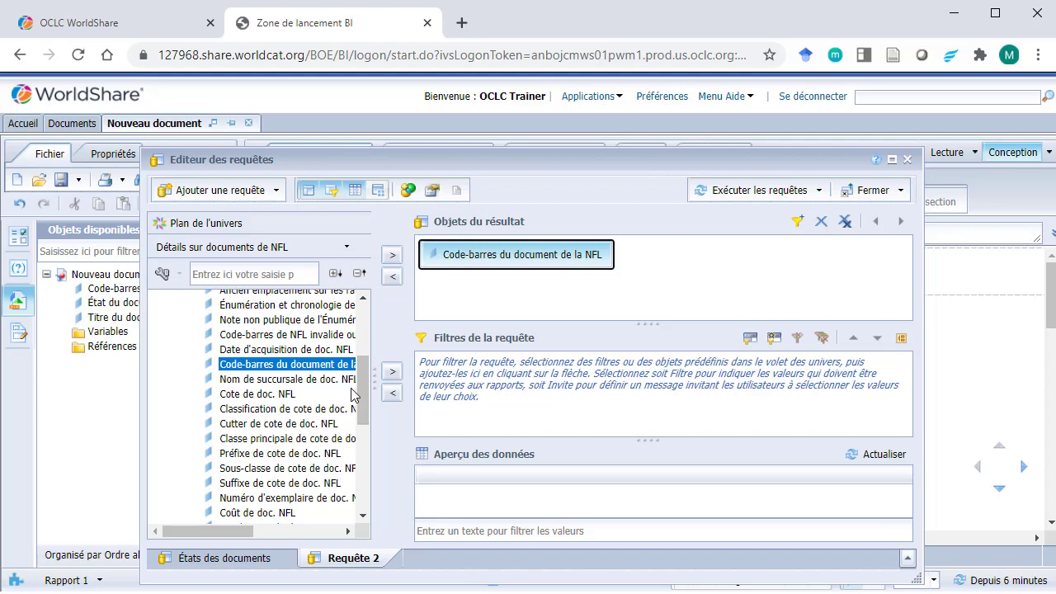
scroll(359, 404, down, 3)
double_click(295, 445)
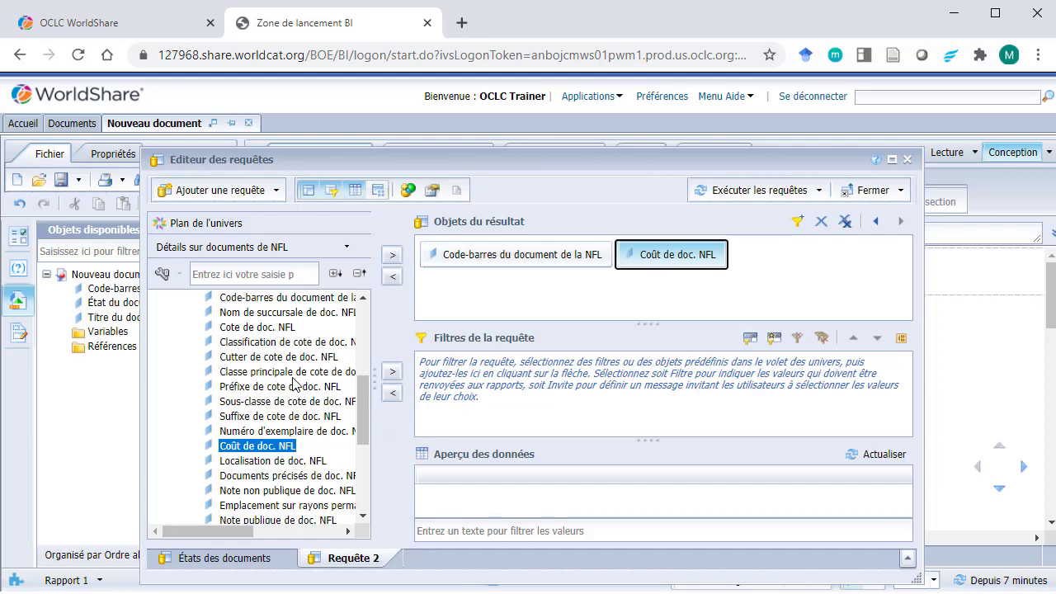
Filter Code-barres du document de la NFL with Dans liste on the Code-barres du document result of the États des documents query.
scroll(297, 384, up, 2)
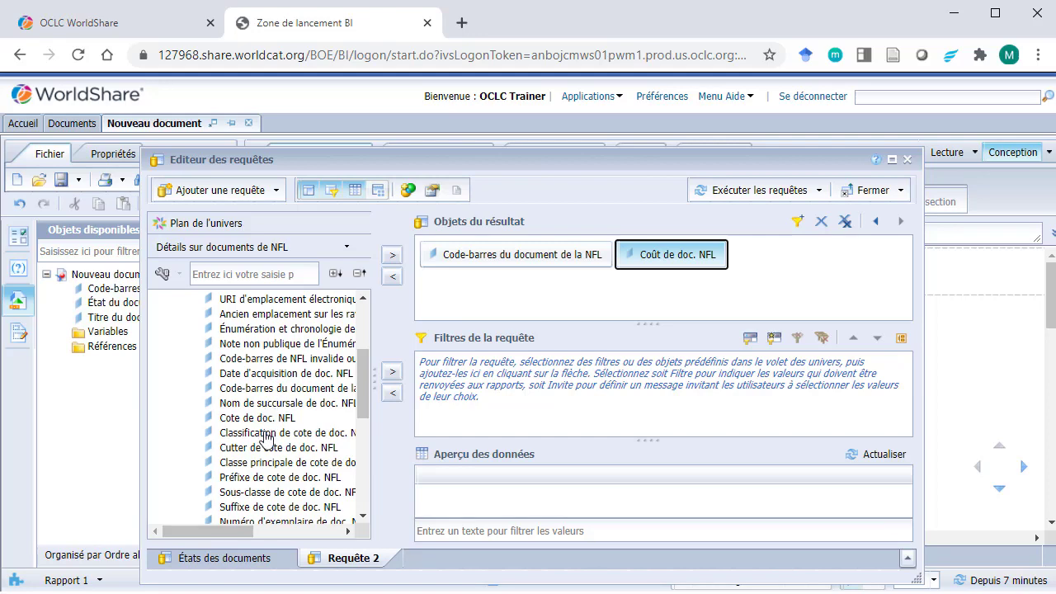
mouse_move(361, 379)
mouse_down()
mouse_move(360, 404)
mouse_move(361, 384)
mouse_up()
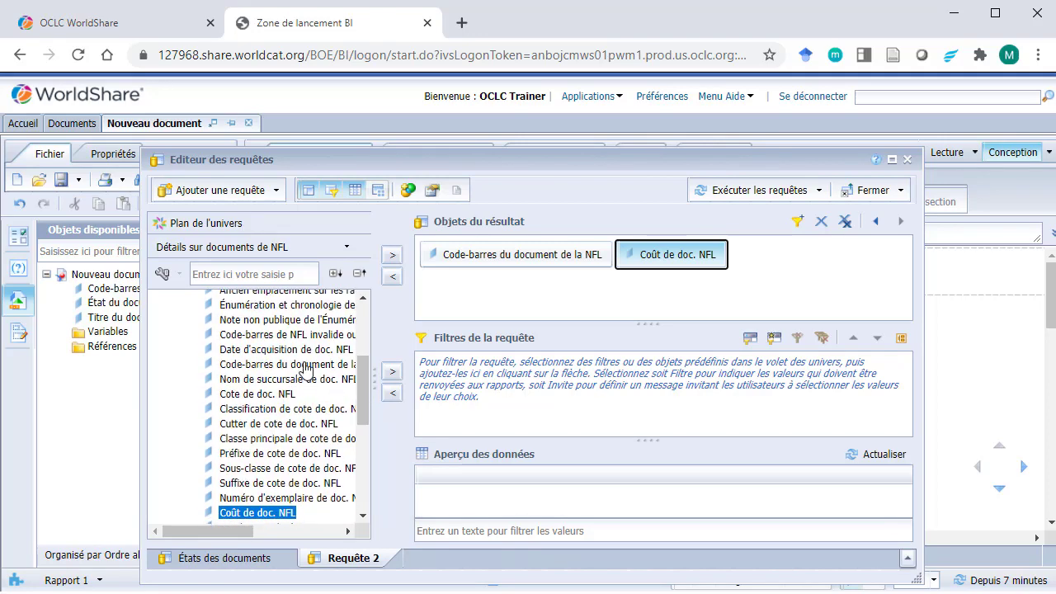
drag(304, 365, 507, 382)
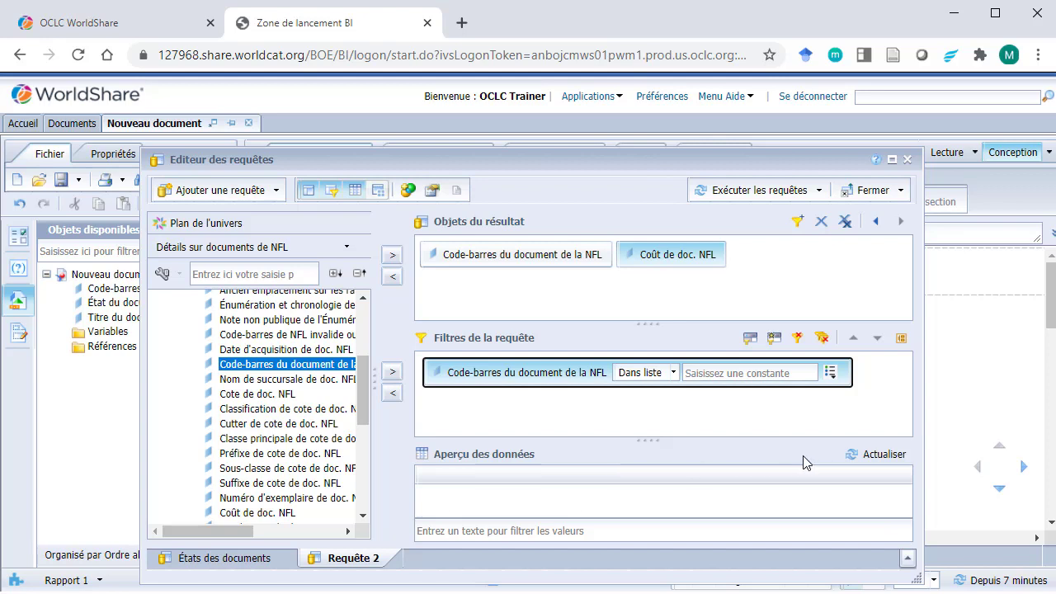
click(834, 375)
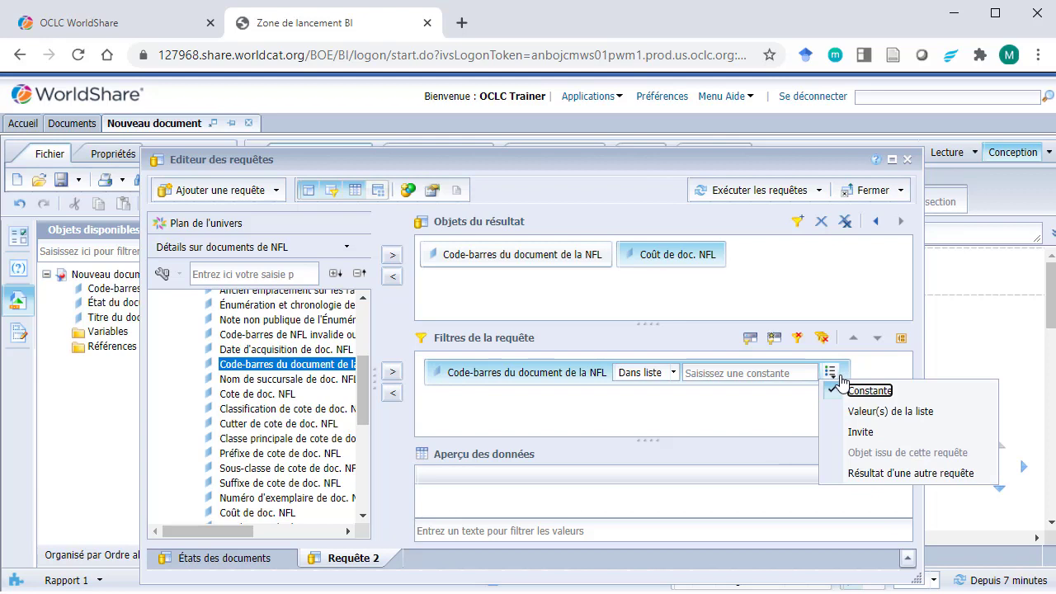
click(903, 474)
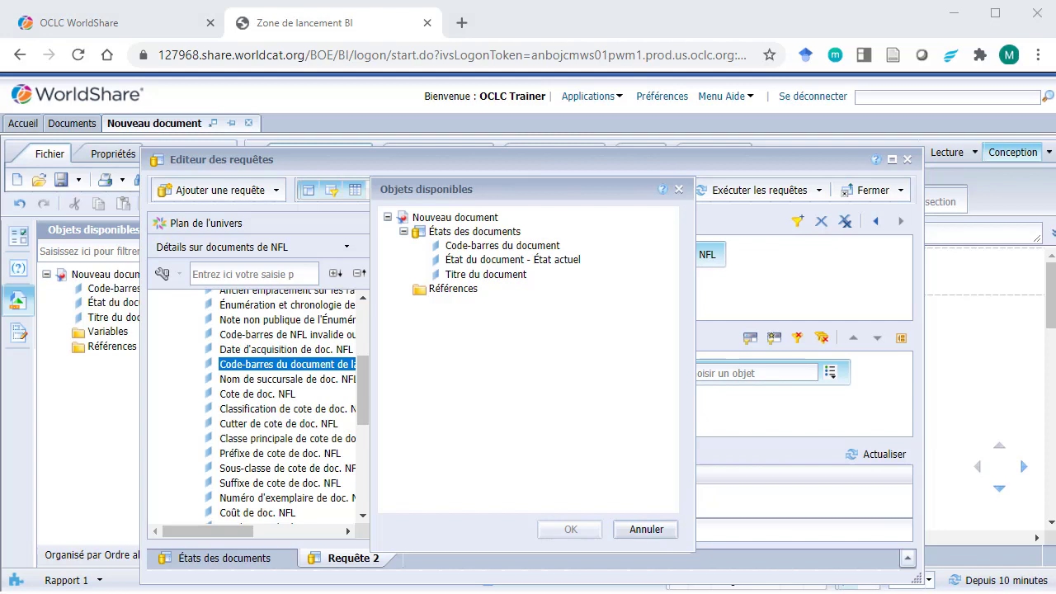
click(550, 246)
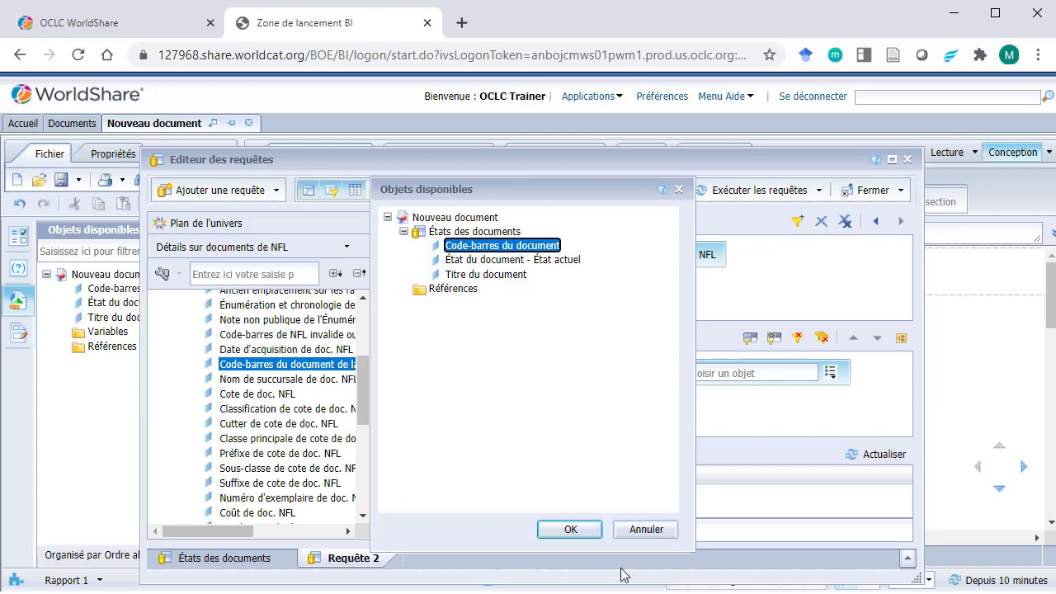
click(573, 530)
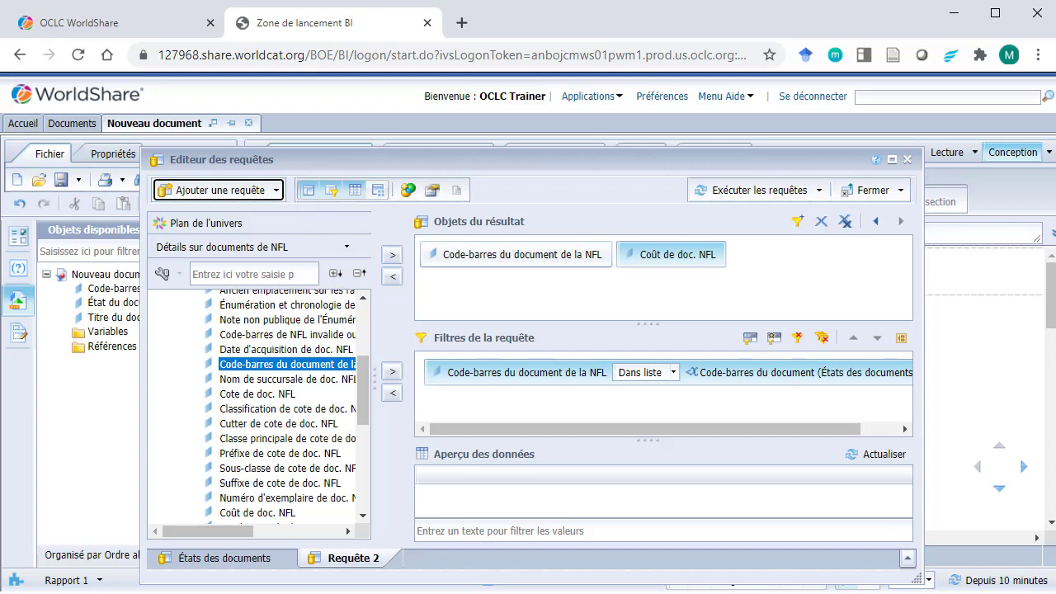
Refresh the second query's data preview and look through the item barcodes and costs returned.
click(883, 454)
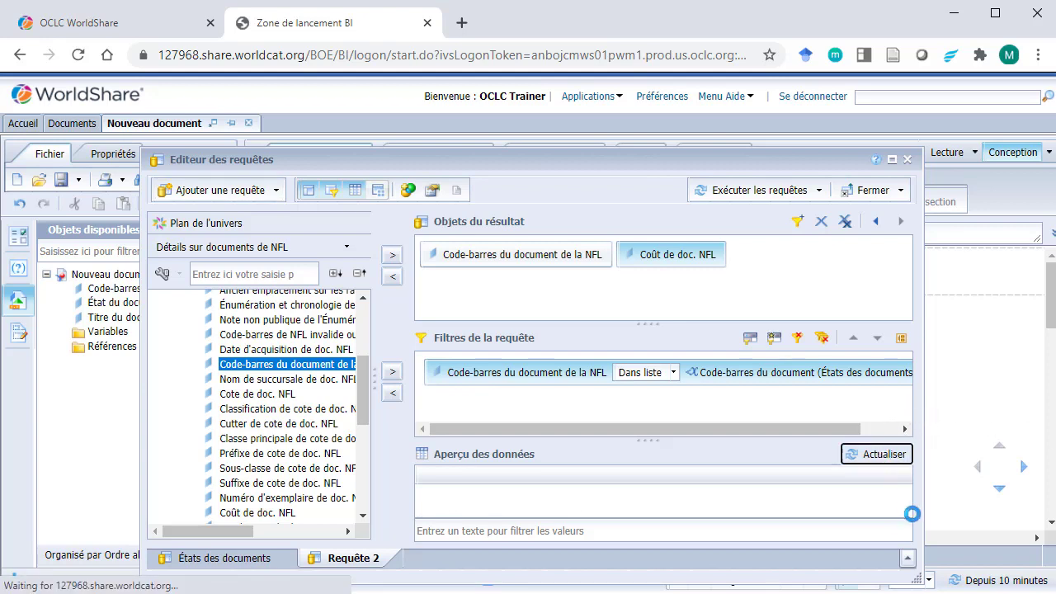
click(904, 500)
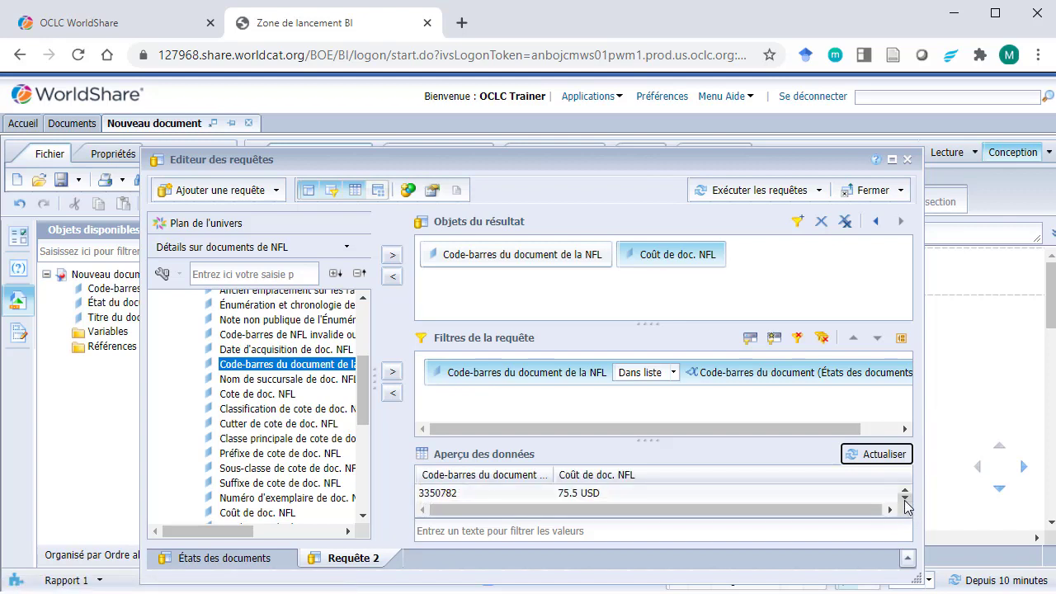
click(905, 500)
click(904, 500)
click(904, 500)
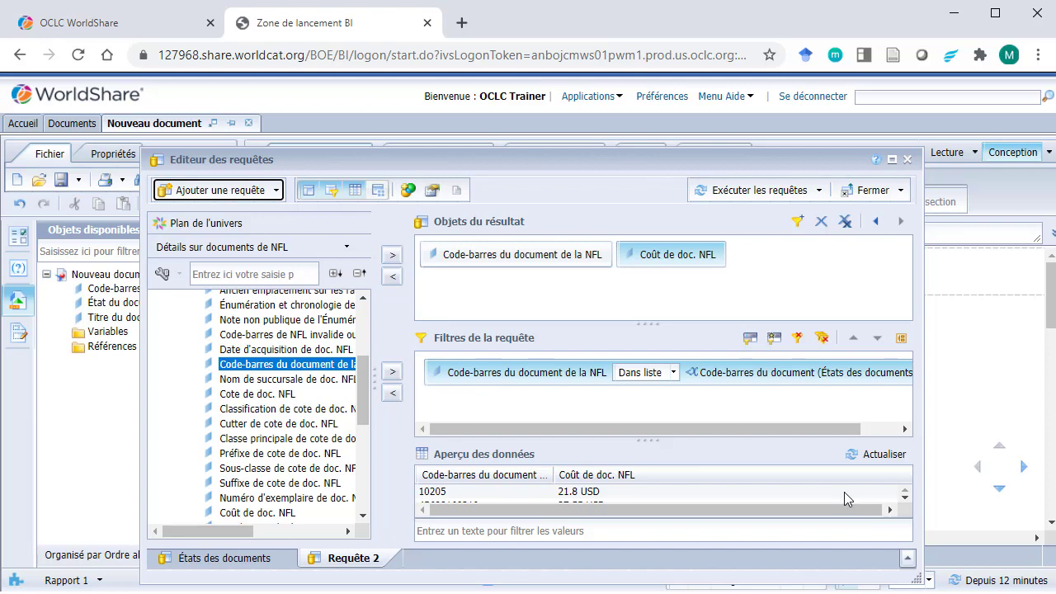
Rename the second query as Détail sur documents NFL.
right_click(352, 562)
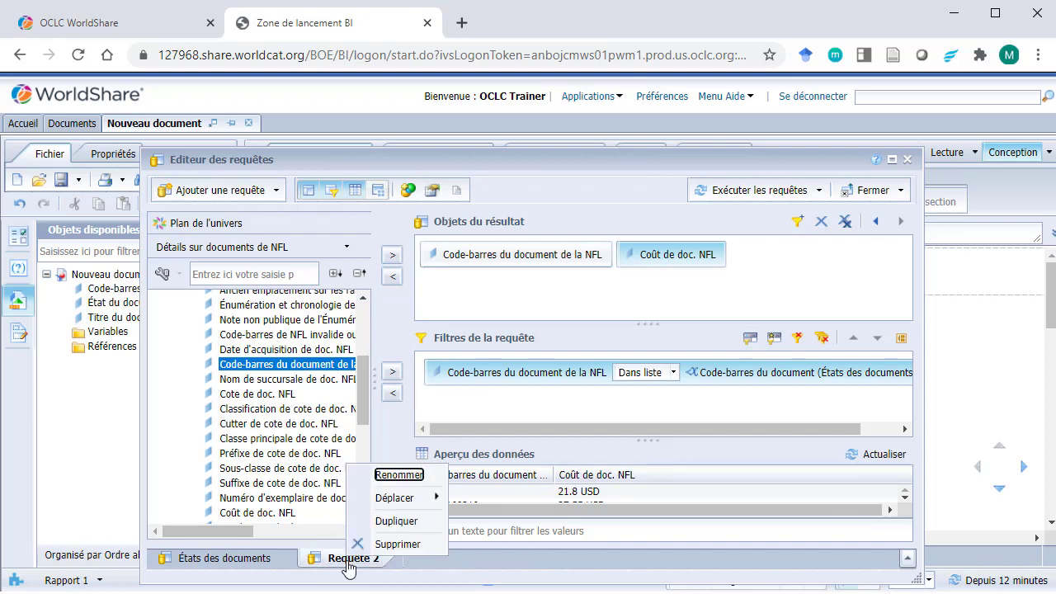
click(394, 475)
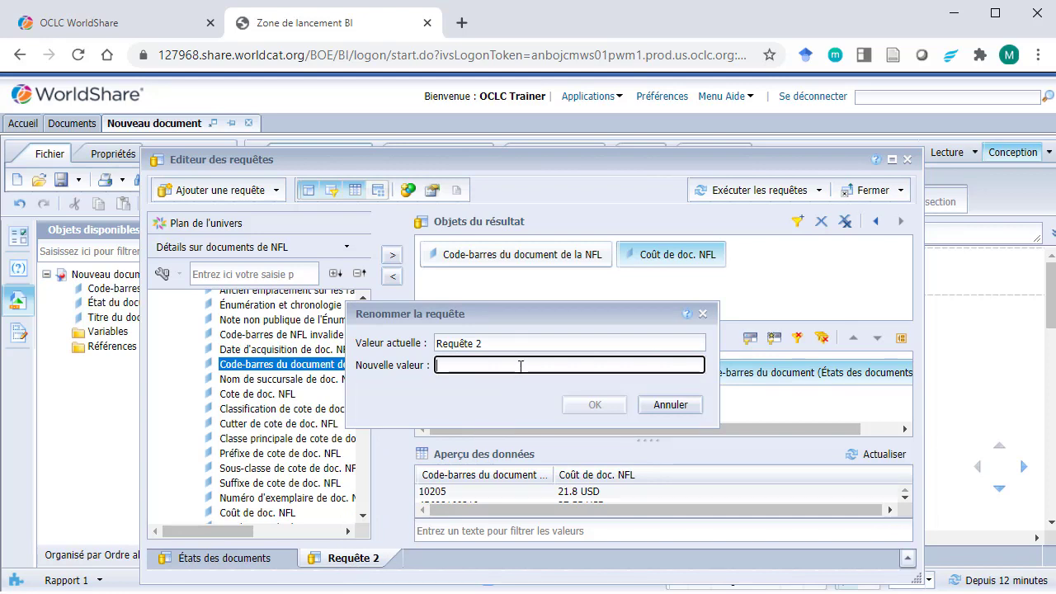
text(Détail sur documents NFL)
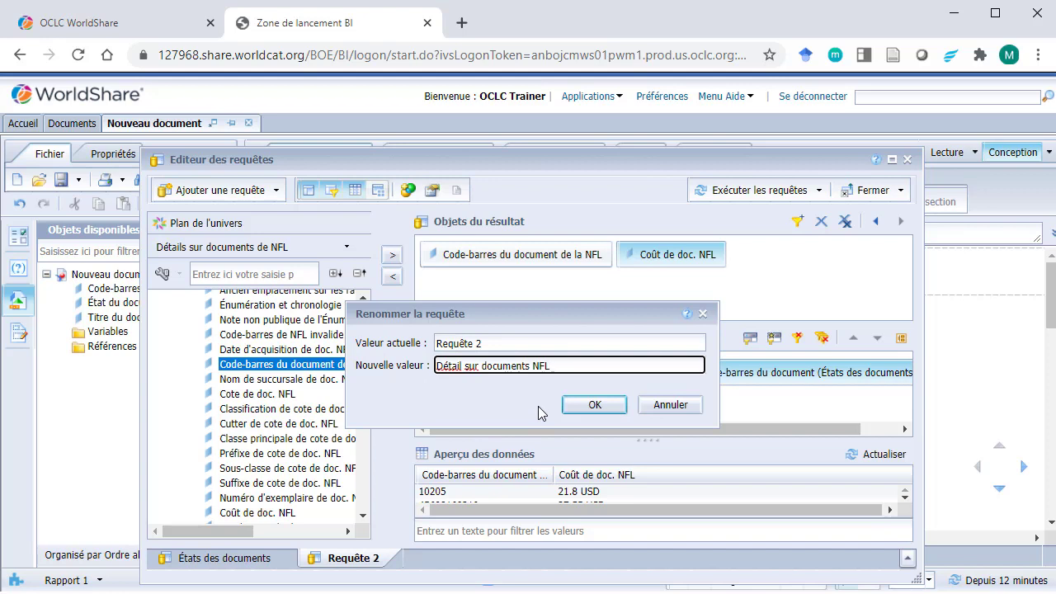
click(596, 405)
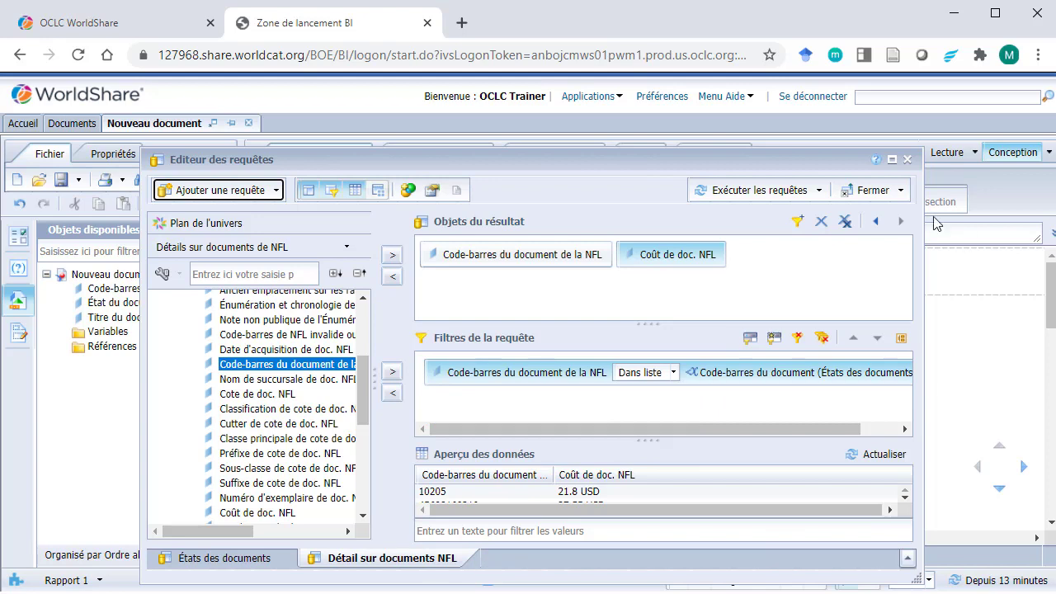
Run the queries and include the new query's result objects in the document without generating a table.
click(740, 197)
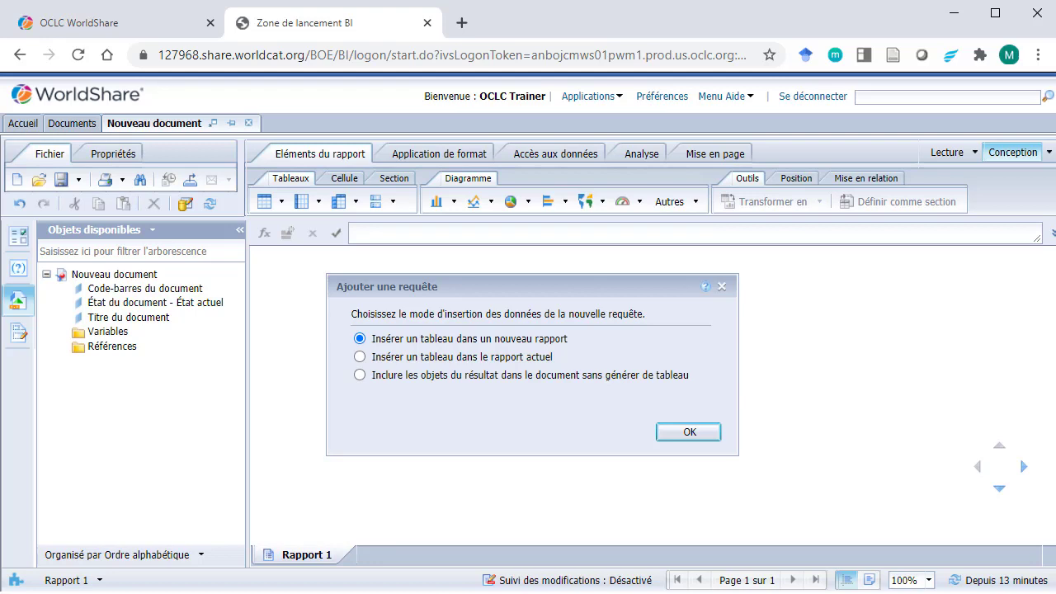
click(638, 378)
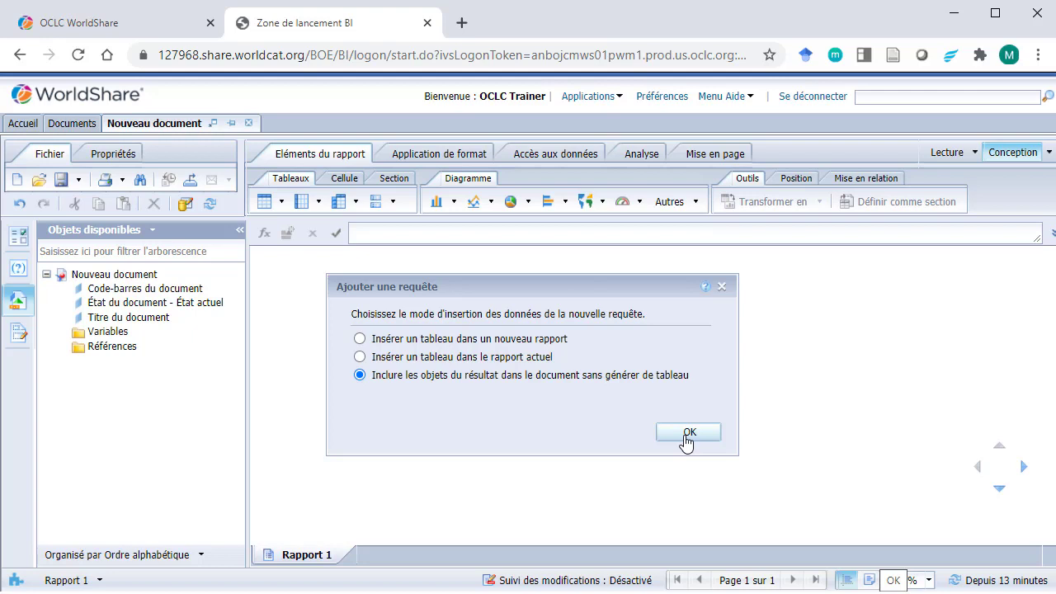
click(686, 435)
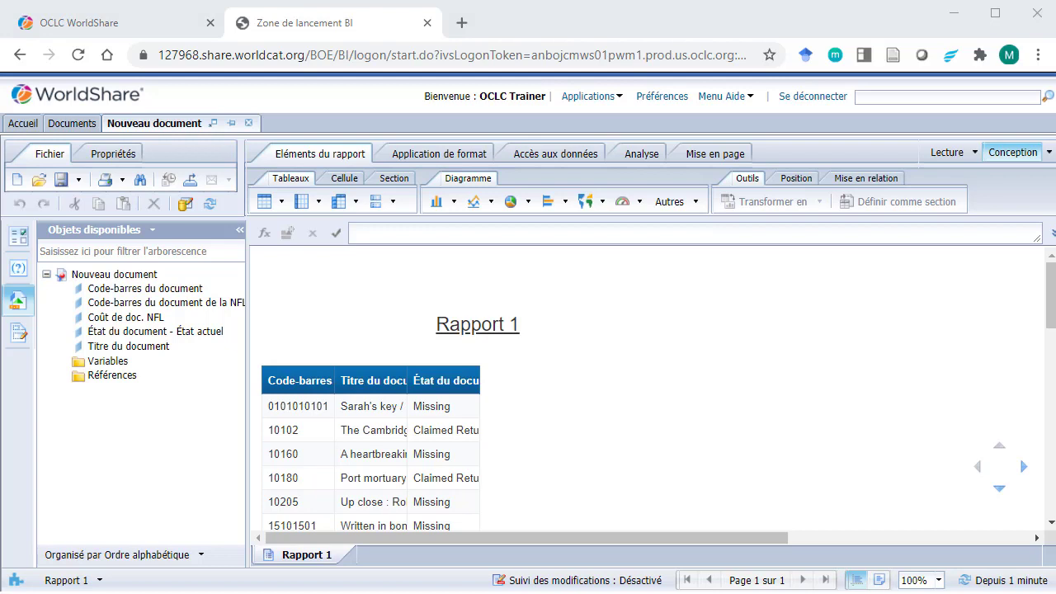
Merge Code-barres du document from États des documents with Code-barres du document de la NFL from Détail sur documents NFL.
click(569, 156)
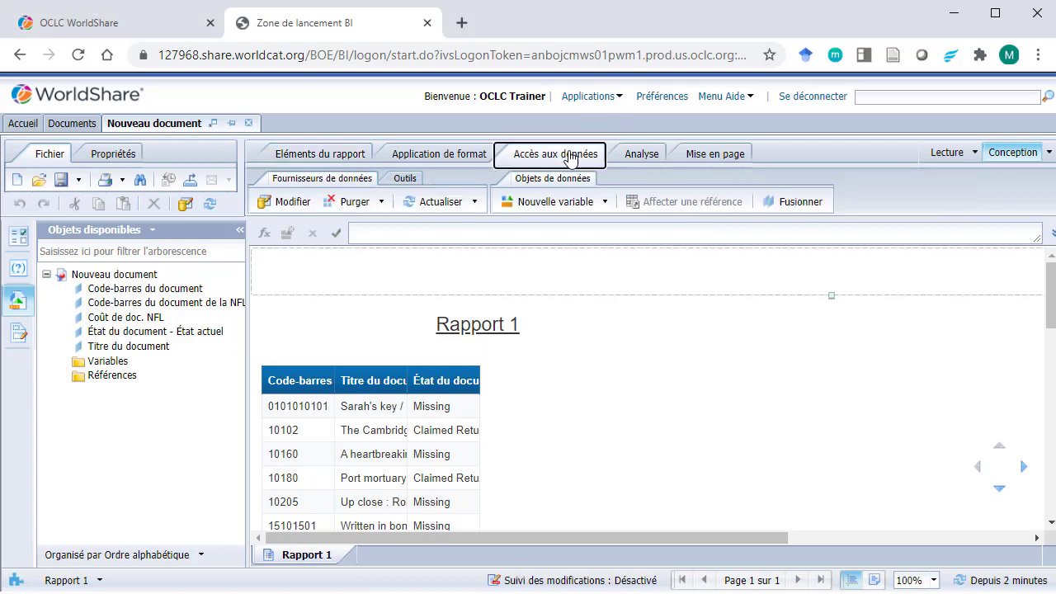
click(822, 207)
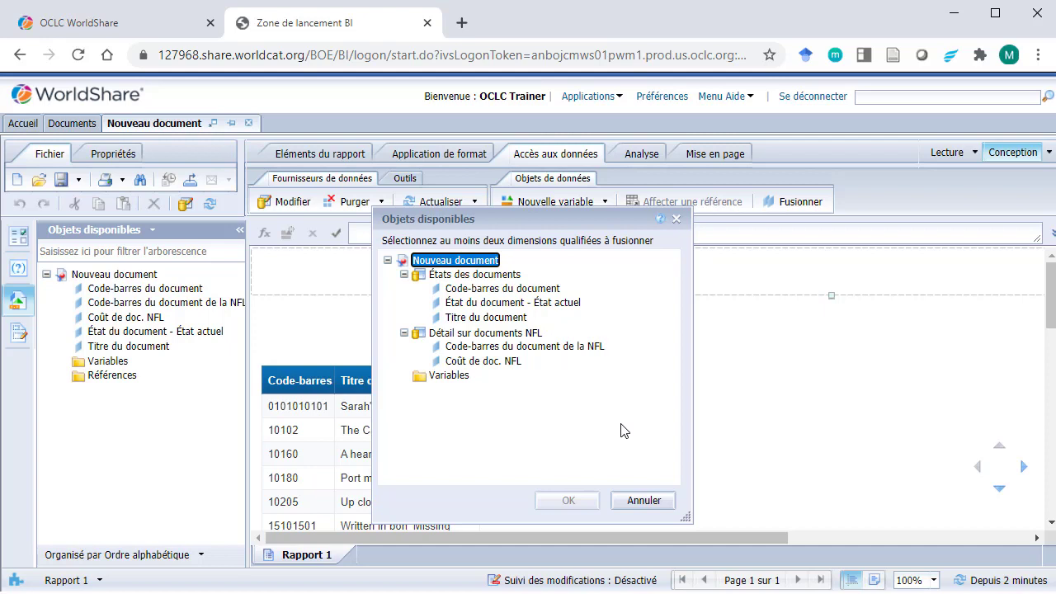
click(522, 290)
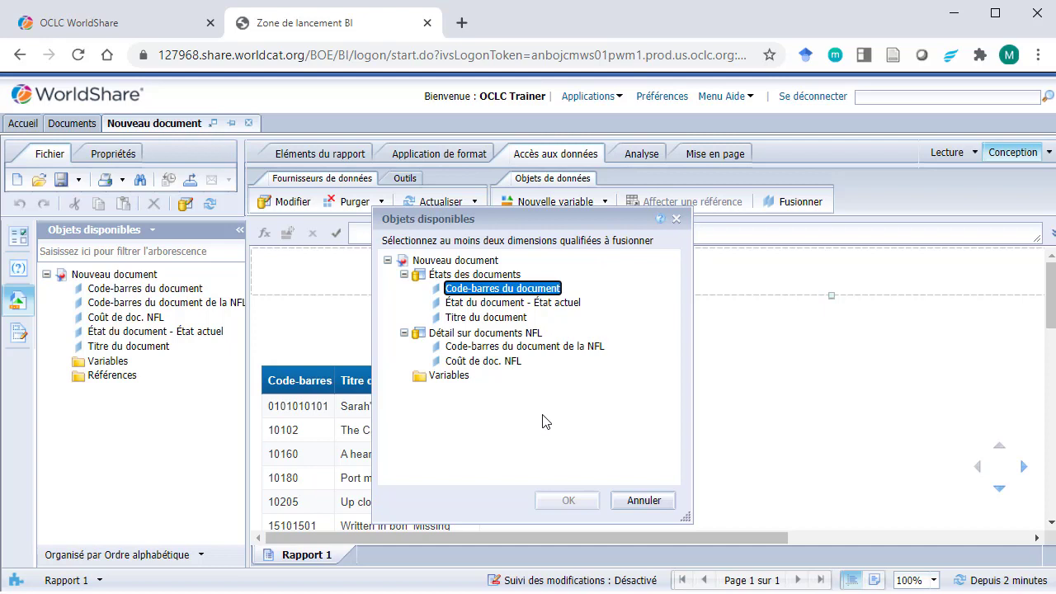
ctrl+click(570, 346)
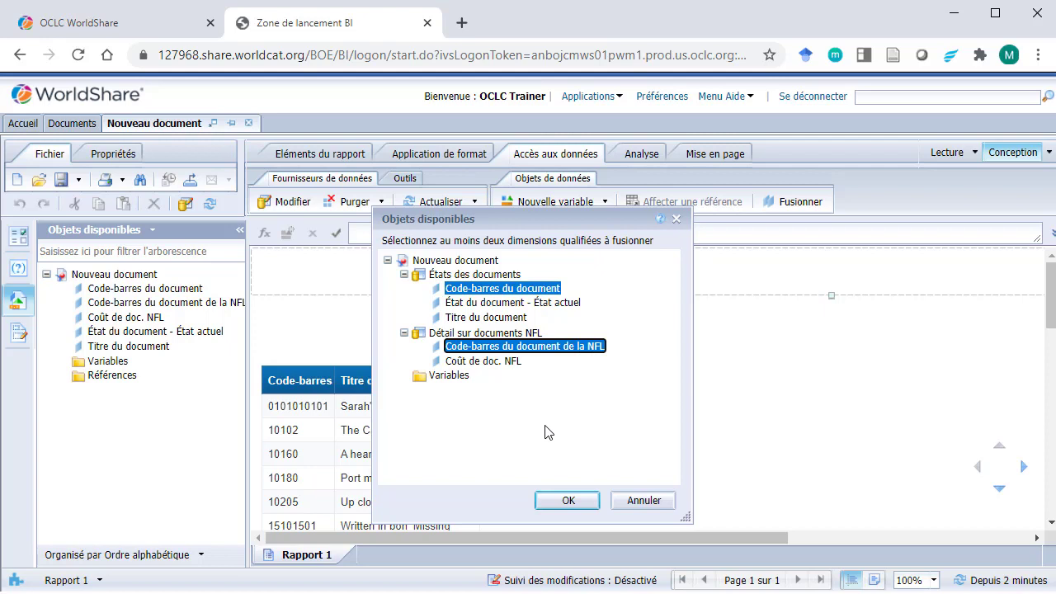
click(569, 501)
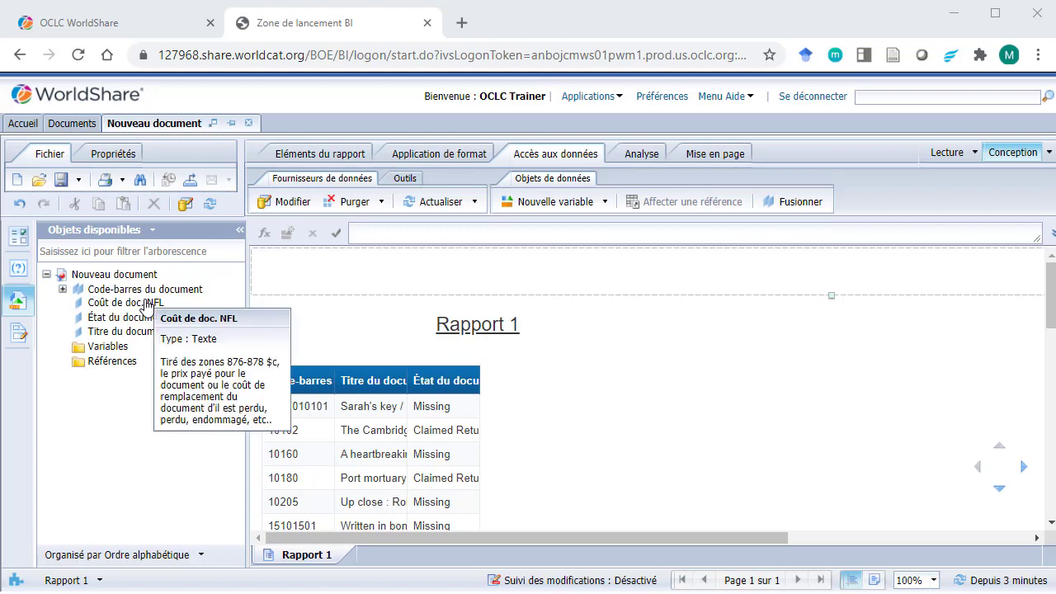
Try to add the Coût de doc. NFL object to the report table.
drag(147, 305, 411, 383)
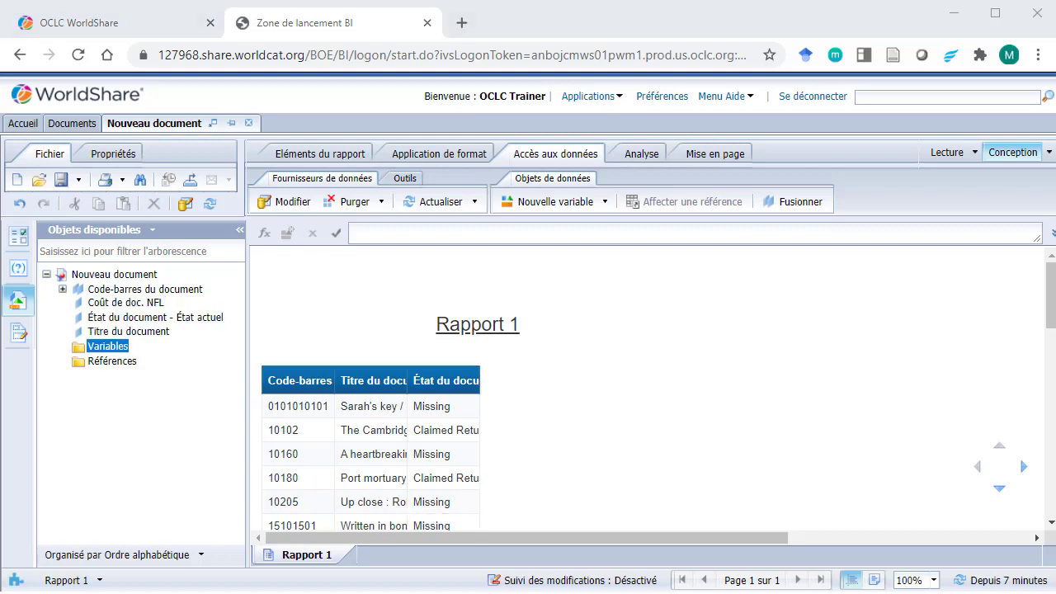
Start a new variable named Coût and set its qualification to Détails.
right_click(104, 347)
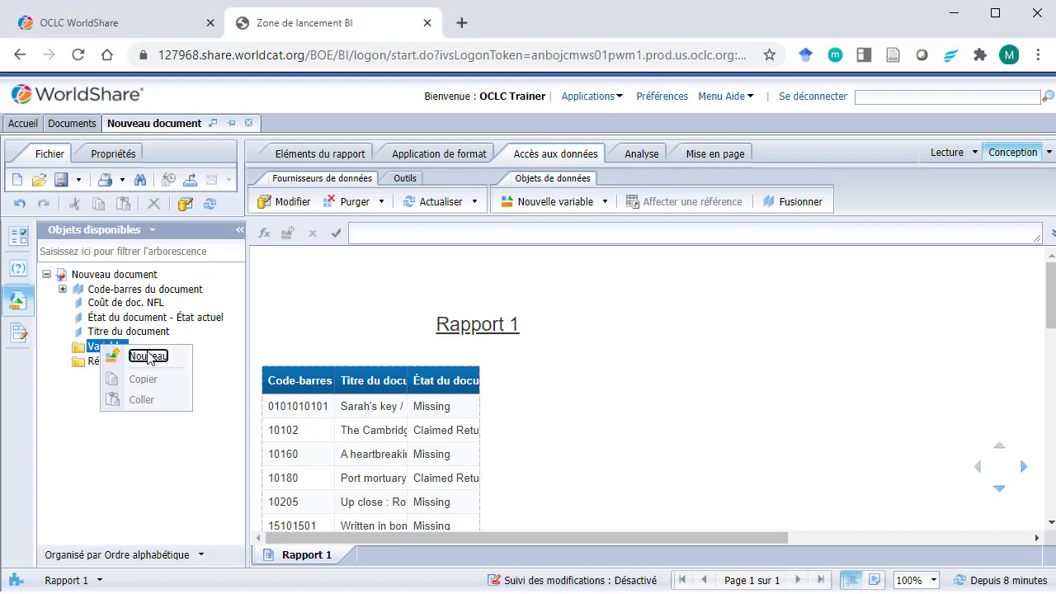
click(150, 356)
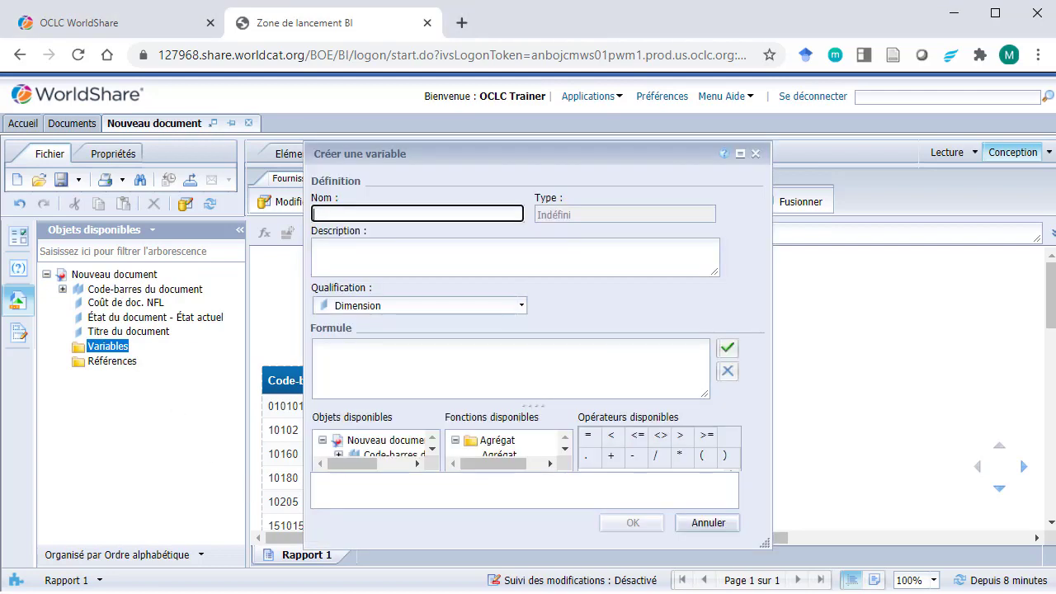
click(464, 214)
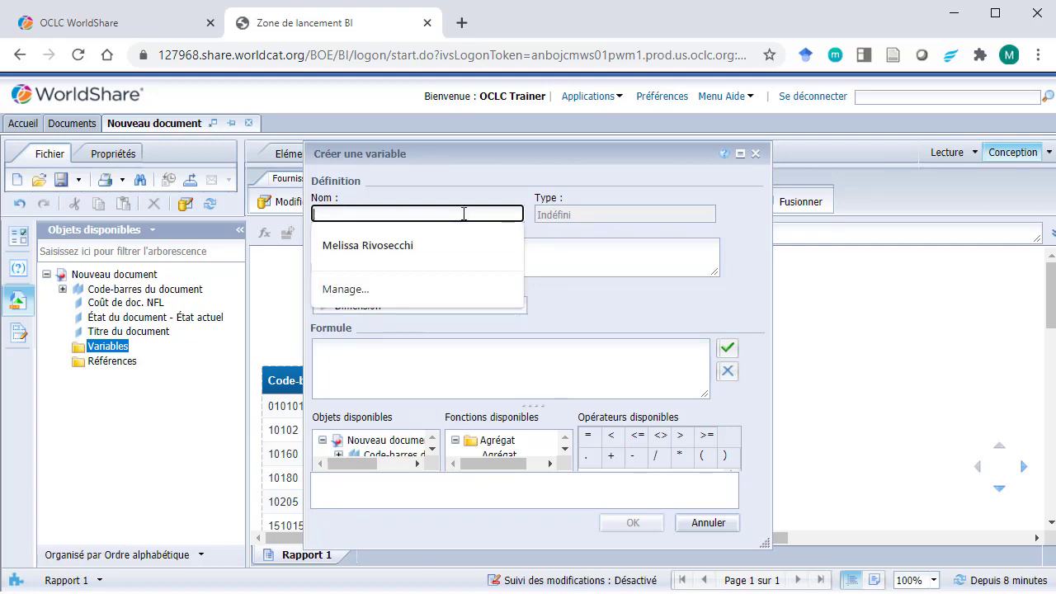
text(Coût)
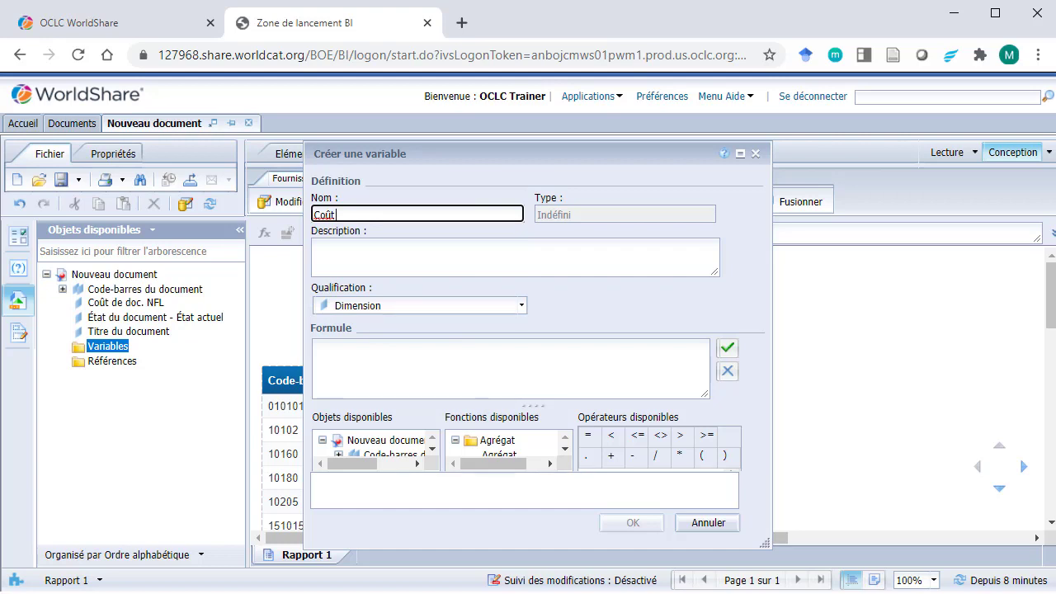
click(524, 306)
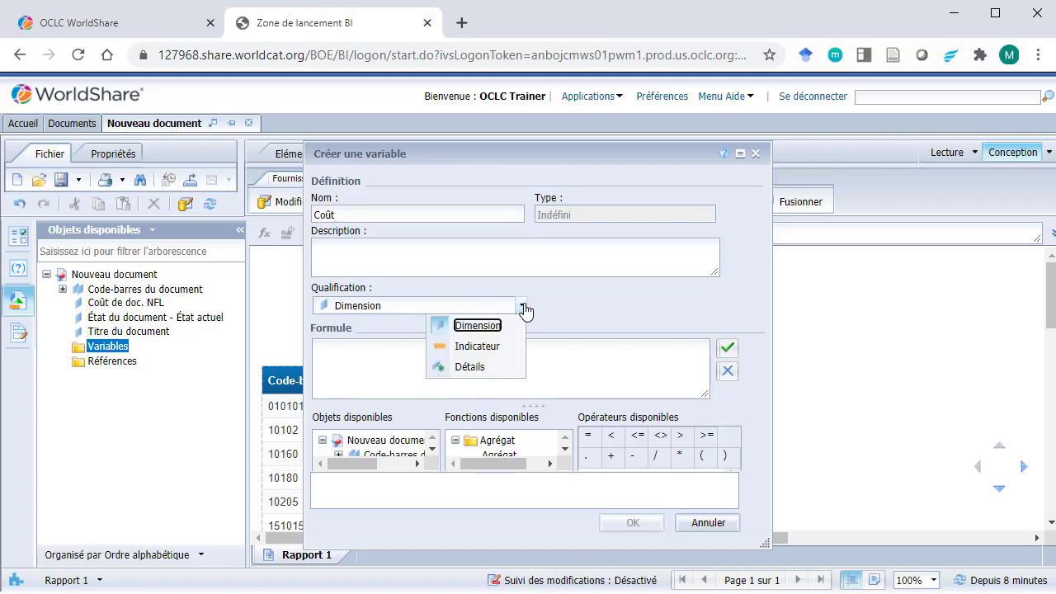
click(500, 368)
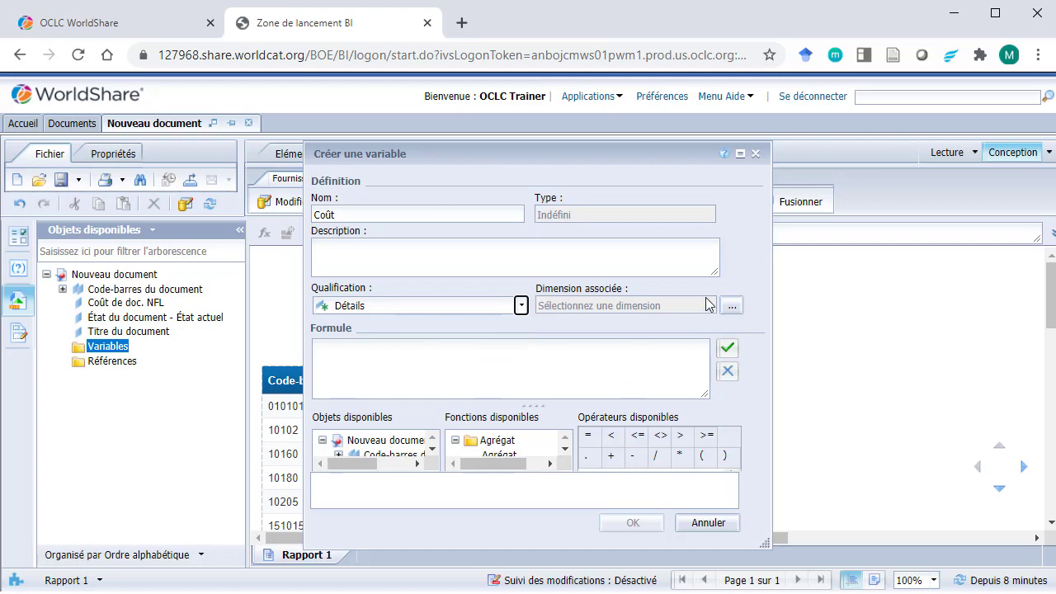
Associate the Coût variable with the merged dimension Code-barres du document.
click(733, 307)
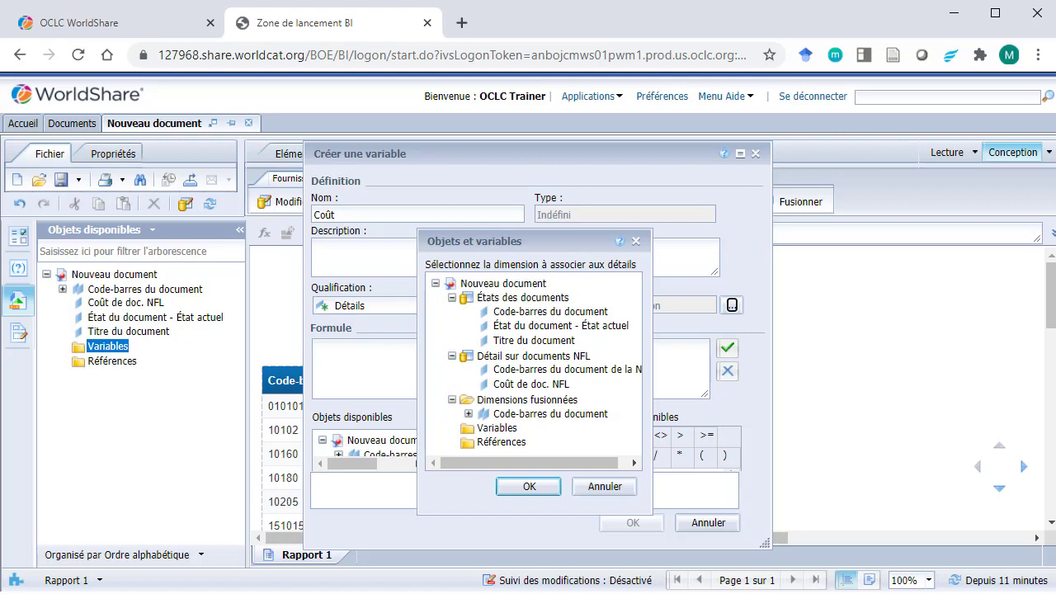
click(595, 415)
click(542, 494)
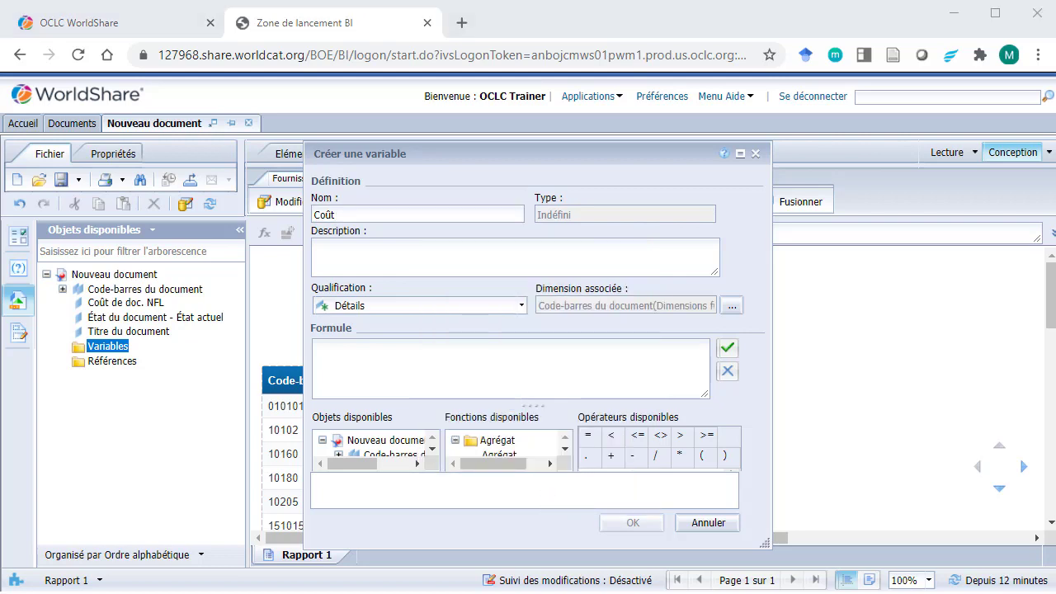
Set the Coût variable's formula to =[Coût de doc. NFL] and create the variable.
drag(533, 404, 540, 371)
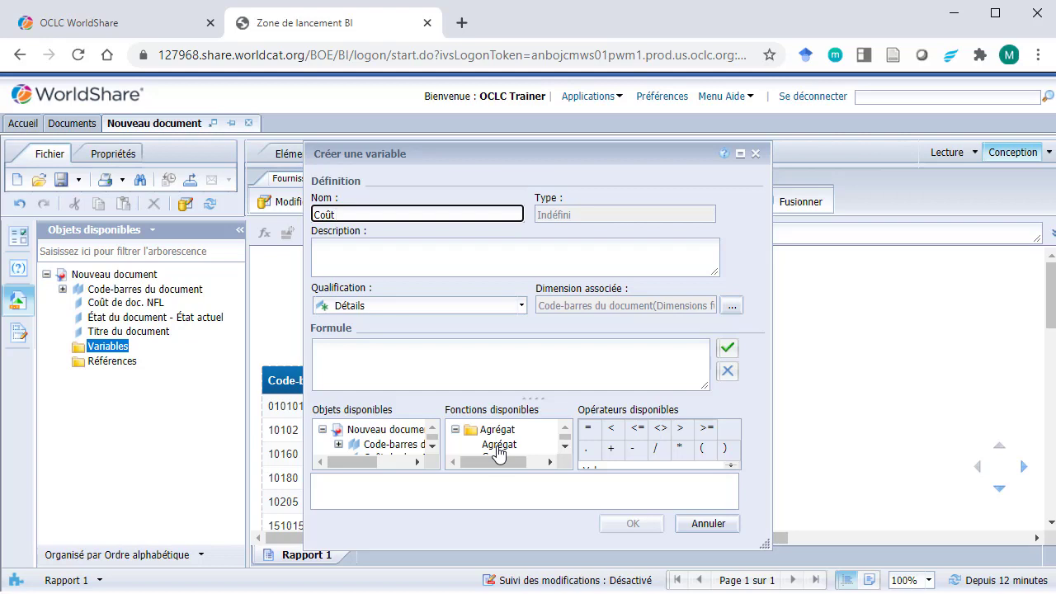
click(431, 448)
click(432, 447)
click(432, 447)
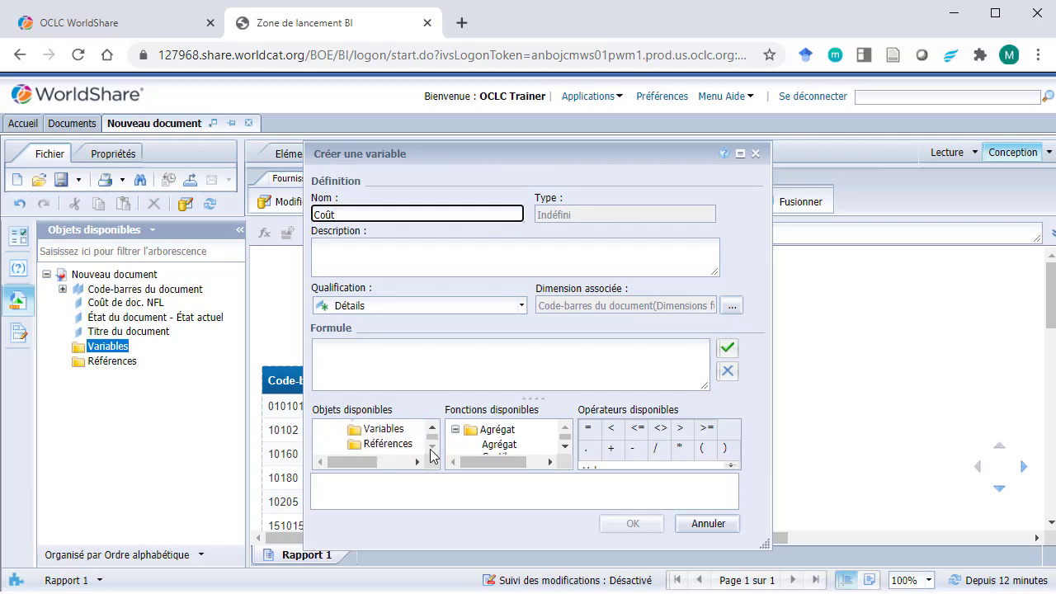
click(433, 429)
click(433, 429)
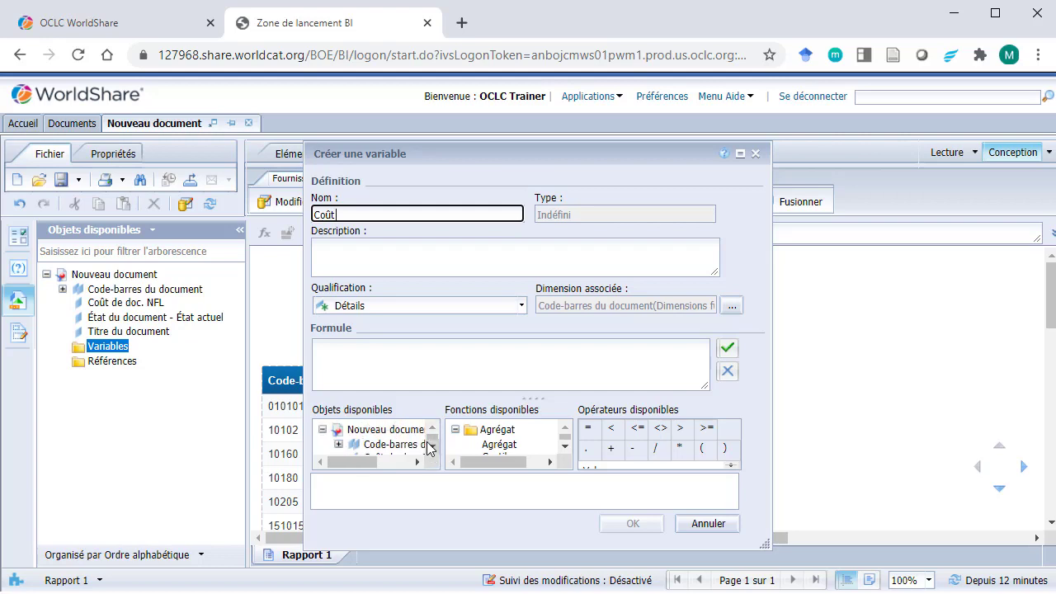
click(432, 447)
double_click(397, 426)
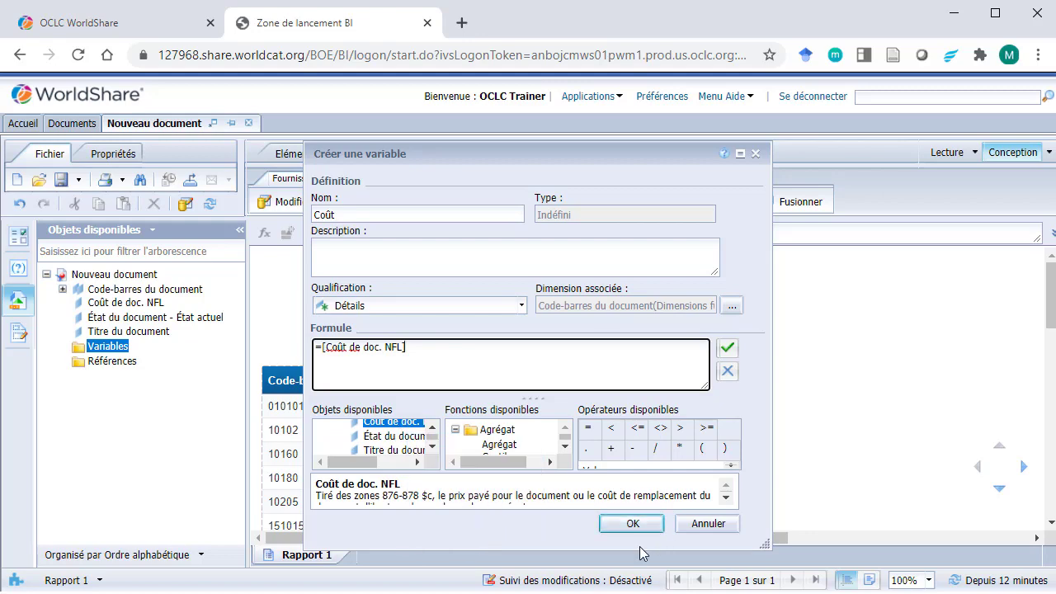
click(615, 527)
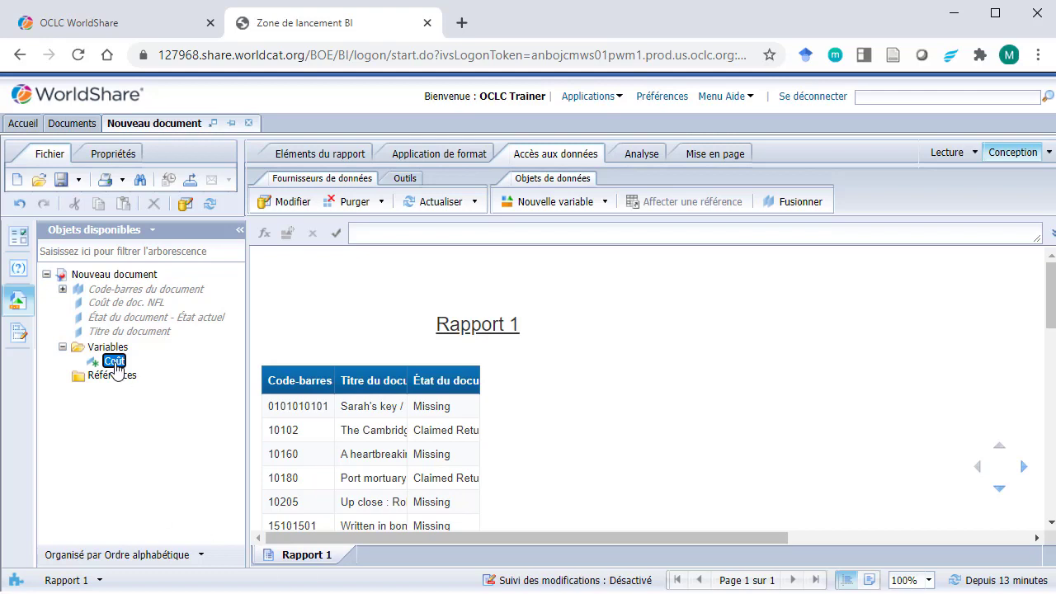
Add the Coût variable to the report table as a column between the document title and document status columns.
drag(115, 368, 407, 378)
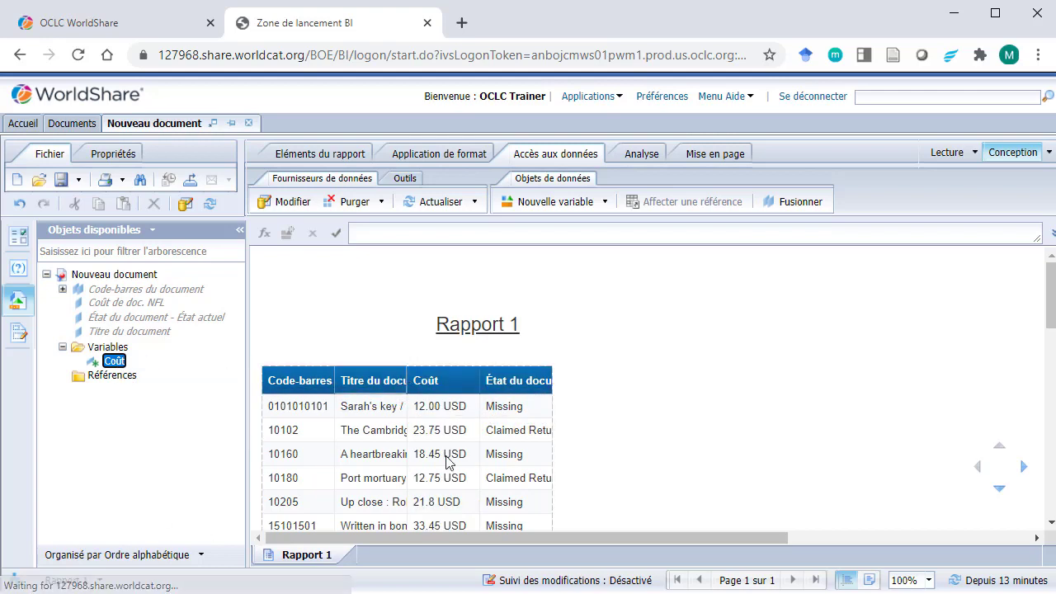